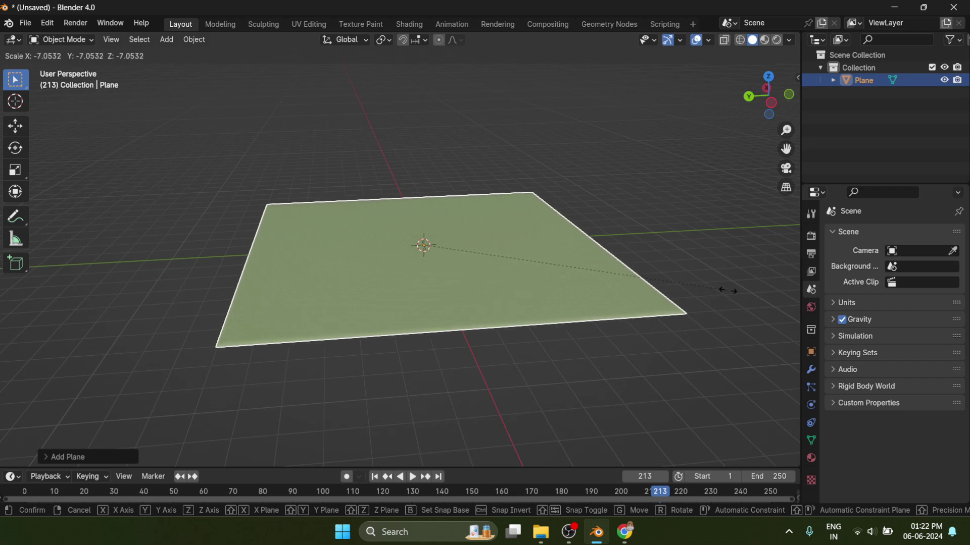
- Replace the plane with a new cube and raise it along Z so that it rests on the grid floor
right_click(614, 295)
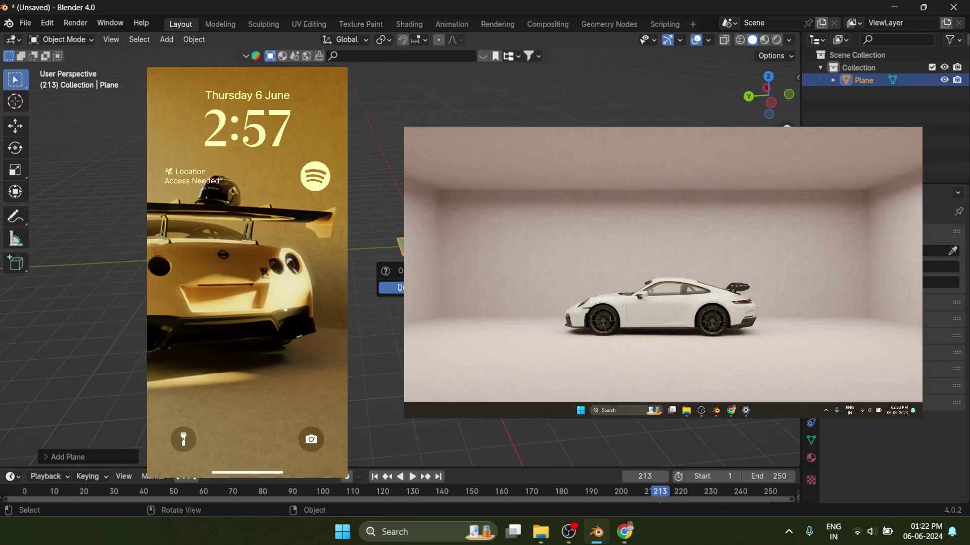
key("Delete")
key("shift+a")
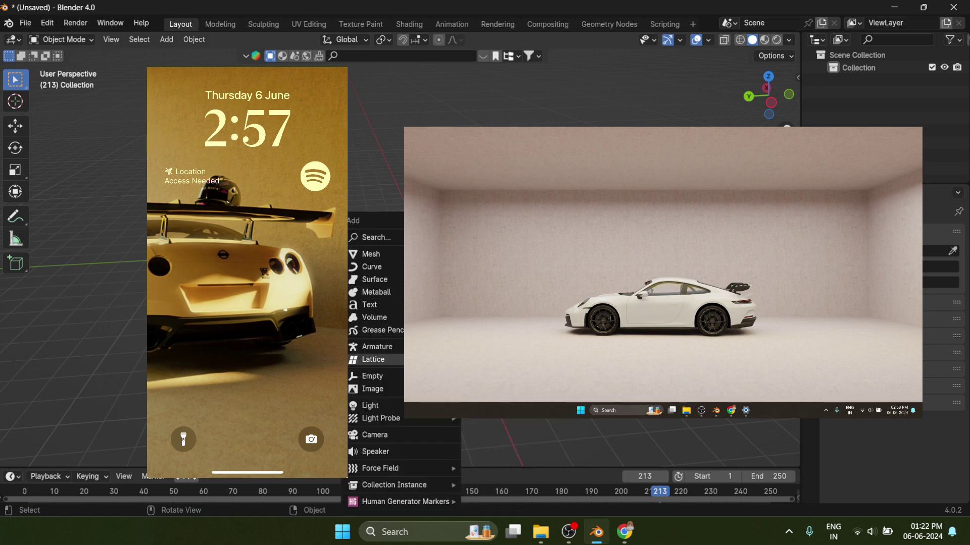
mouse_move(374, 254)
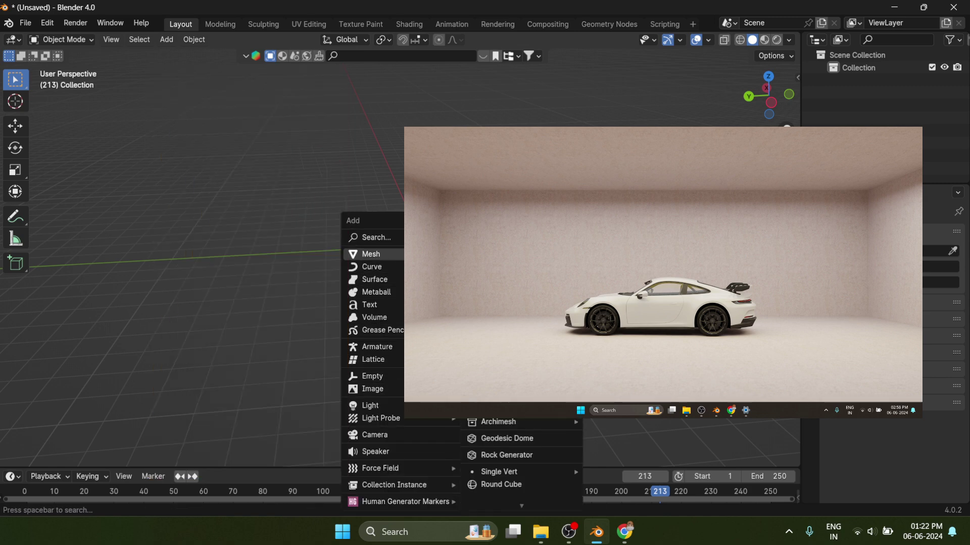
left_click(485, 301)
key("g")
key("z")
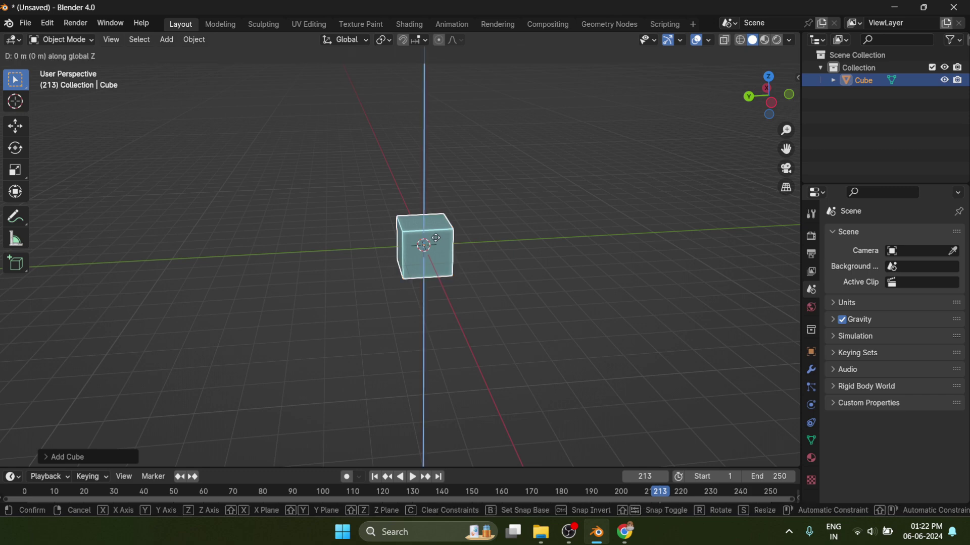
left_click(439, 213)
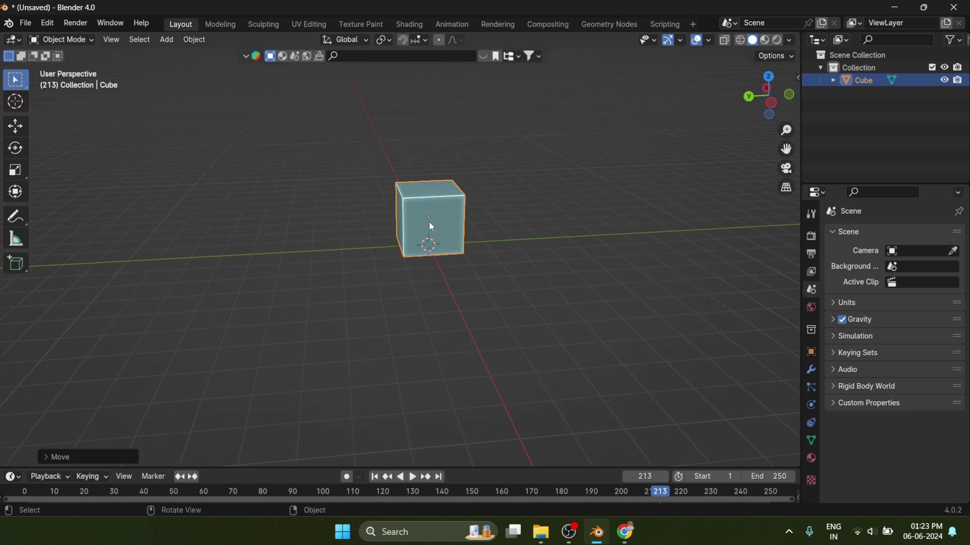
- In Edit Mode with face selection, move one side face of the cube outward along Y to form a long box
key("Tab")
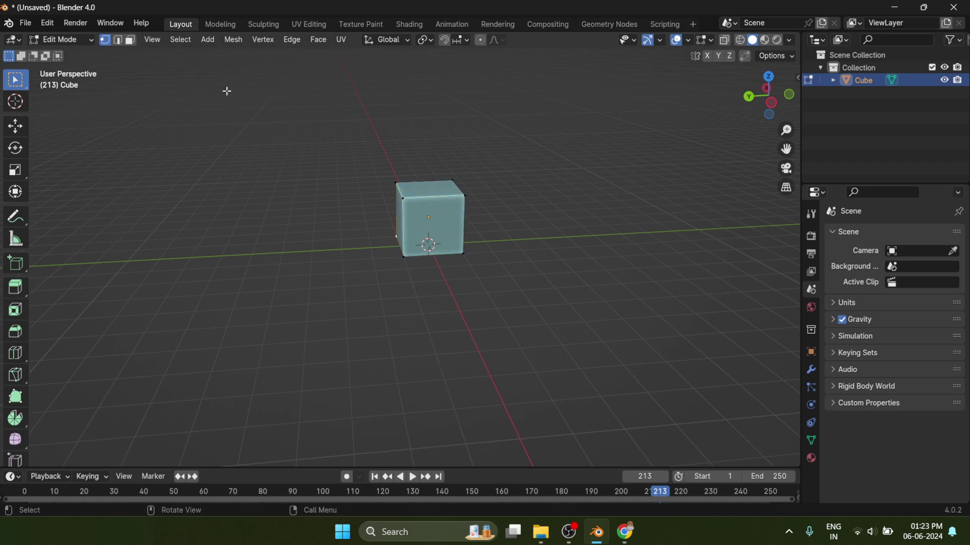
middle_click_drag(357, 201, 370, 223)
key("g")
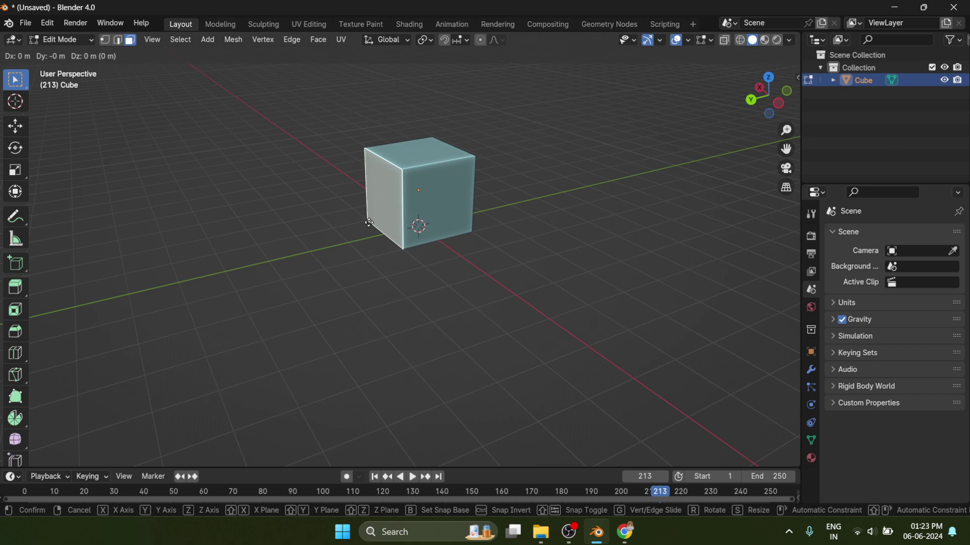
key("y")
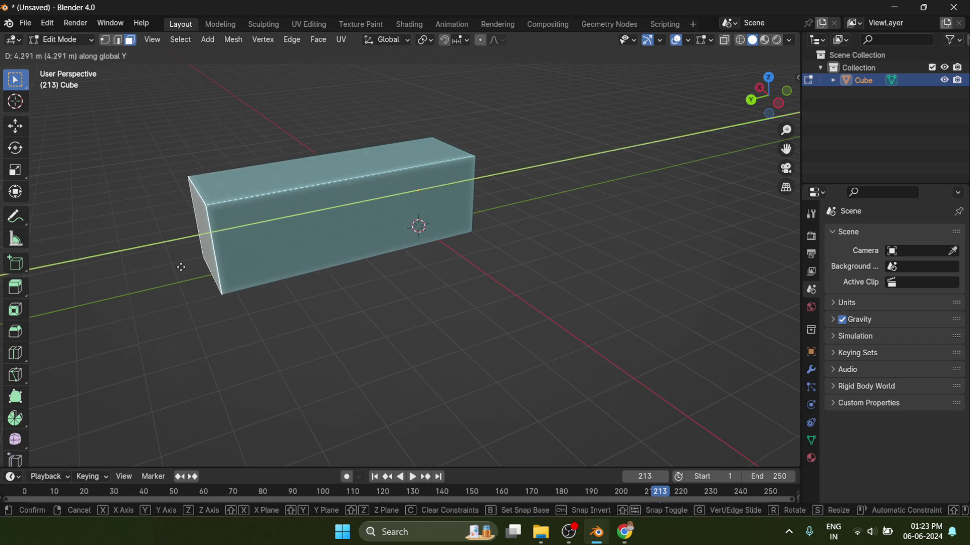
left_click(158, 270)
- Move the long side face of the box far outward along X to widen it into a room
middle_click_drag(434, 179, 472, 291)
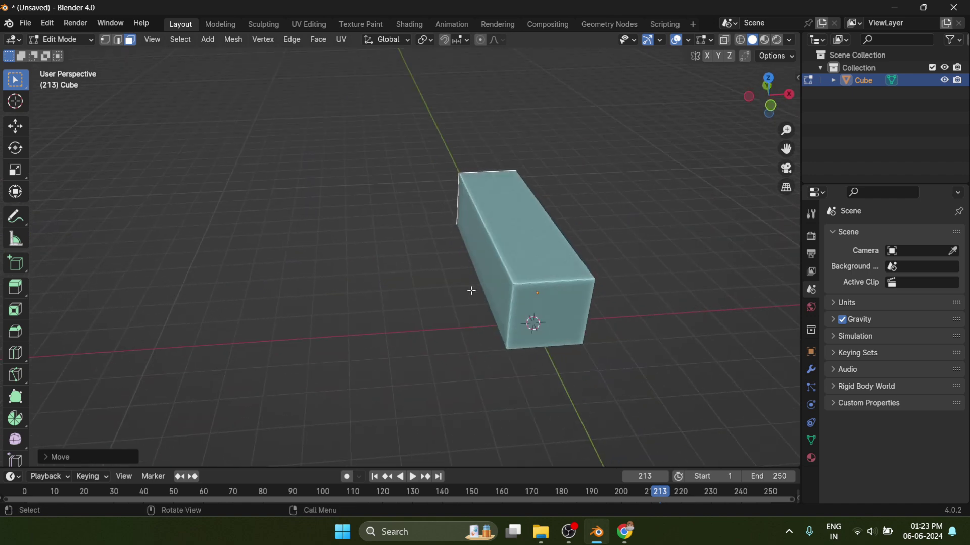
left_click(492, 264, "shift")
key("g")
key("x")
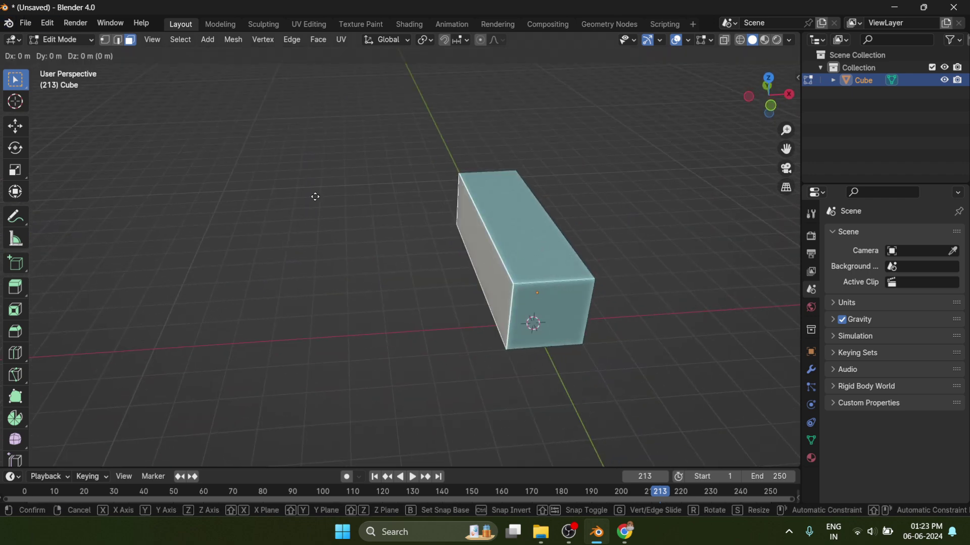
left_click(156, 245)
- Delete the box's front face to open the room and bring its interior into view
left_click(474, 324)
key("x")
left_click(471, 322)
middle_click_drag(465, 343, 453, 307)
scroll(454, 303, "up", 2)
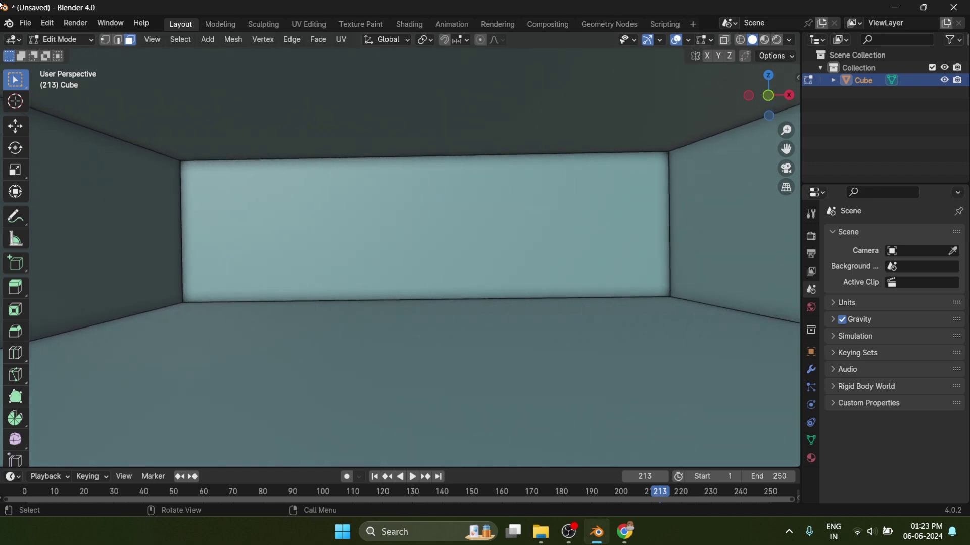
- Use rendered shading in the viewport and set the render engine to Cycles with GPU Compute as the device
left_click(33, 25)
key("z")
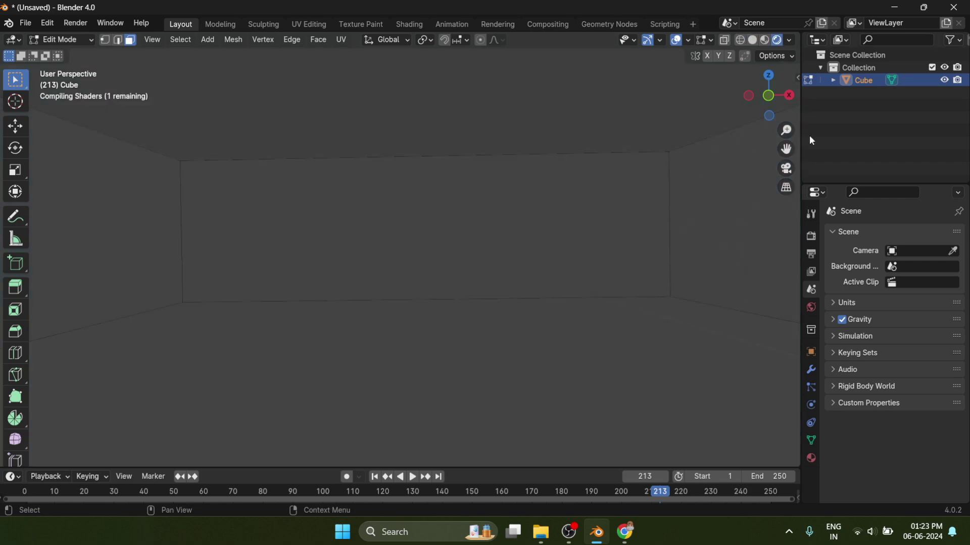
left_click(811, 236)
left_click(929, 234)
left_click(910, 278)
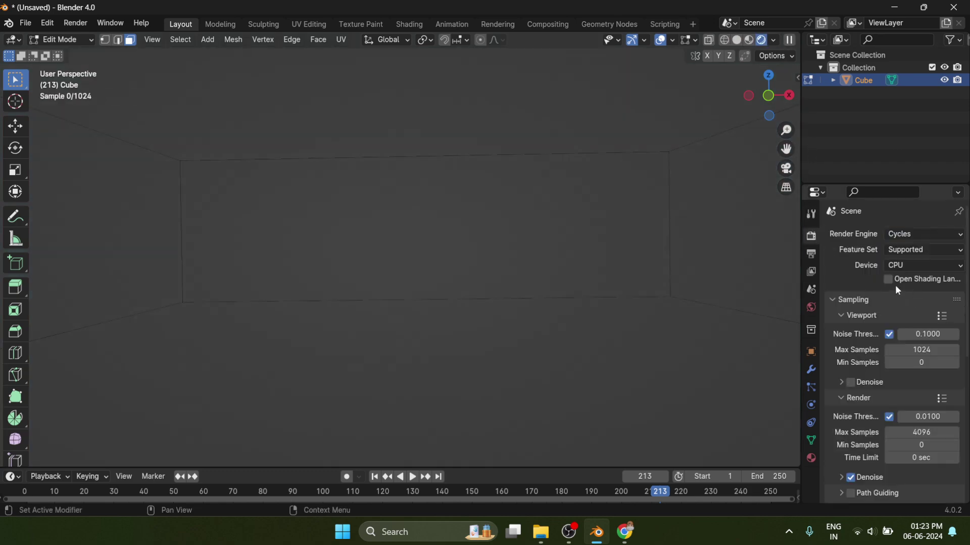
left_click(909, 265)
left_click(915, 292)
- Set the viewport's maximum samples to 50 and return the viewport to solid shading
left_click(920, 336)
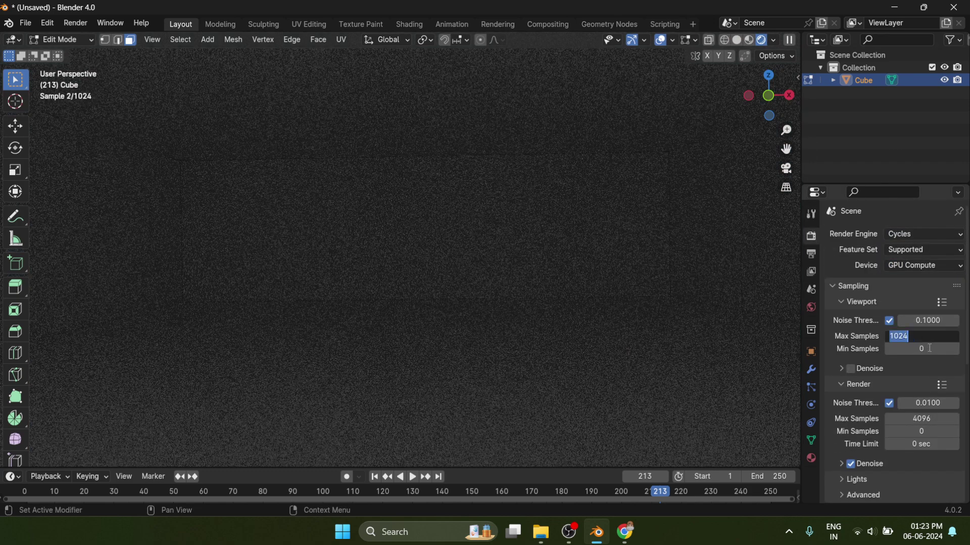
type("50")
key("Return")
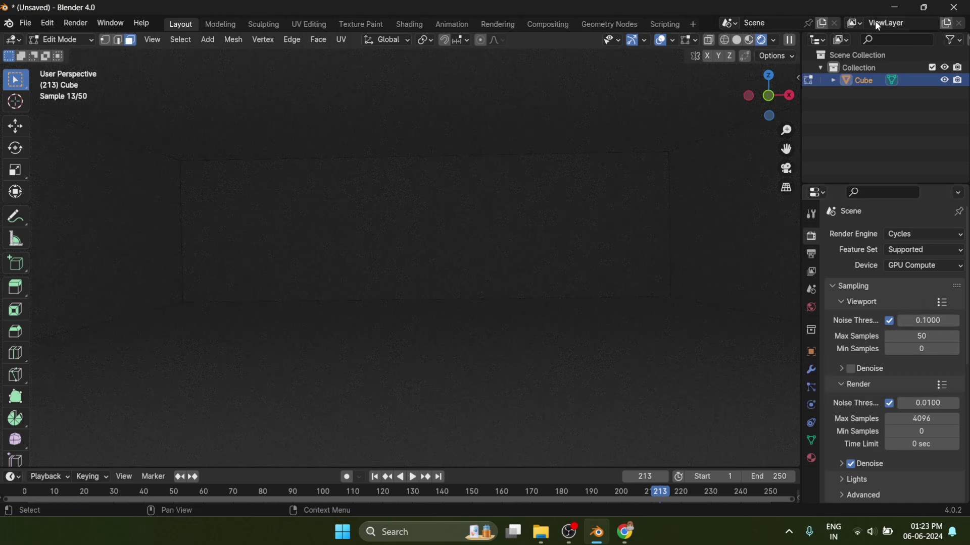
left_click(740, 40)
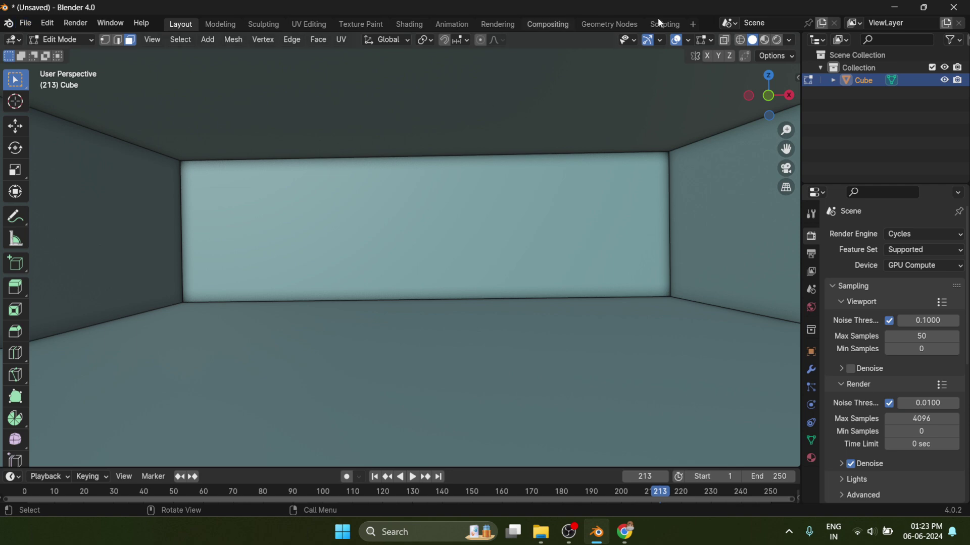
- Split the viewport vertically into two views, then hide overlays and gizmos and use rendered shading in the second one
right_click(802, 37)
left_click(751, 44)
left_click(523, 126)
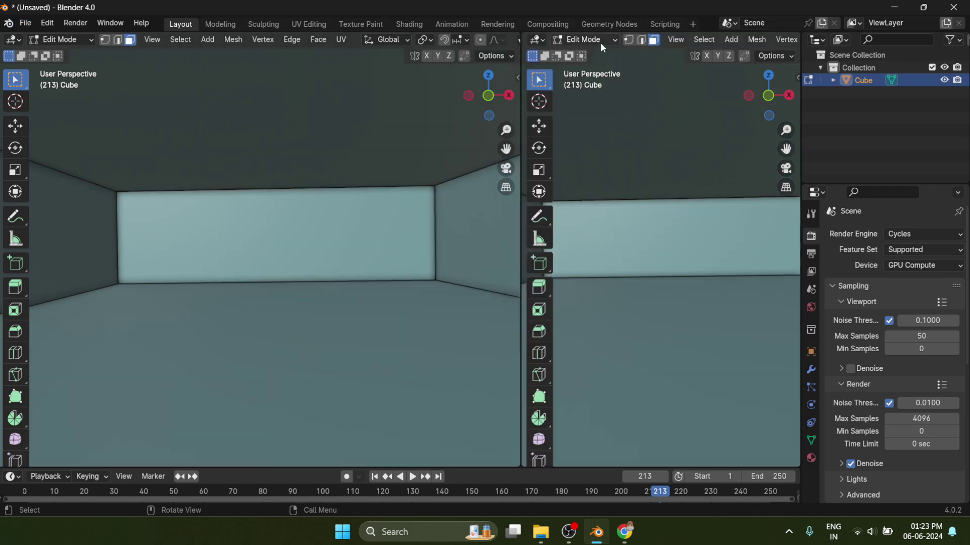
scroll(601, 41, "down", 10)
left_click(678, 40)
left_click(778, 41)
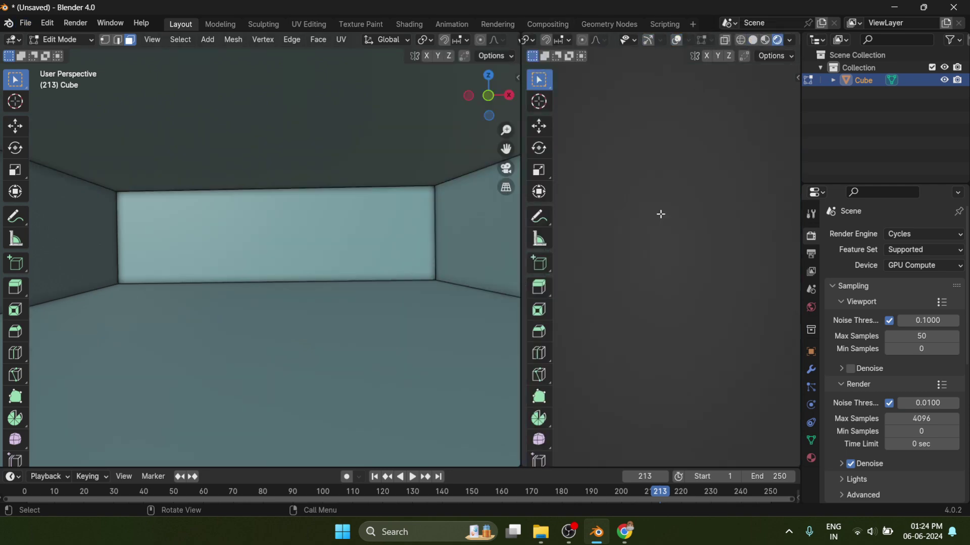
- Import a sports car model through BlenderKit and place it side-on on the room's floor
key("n")
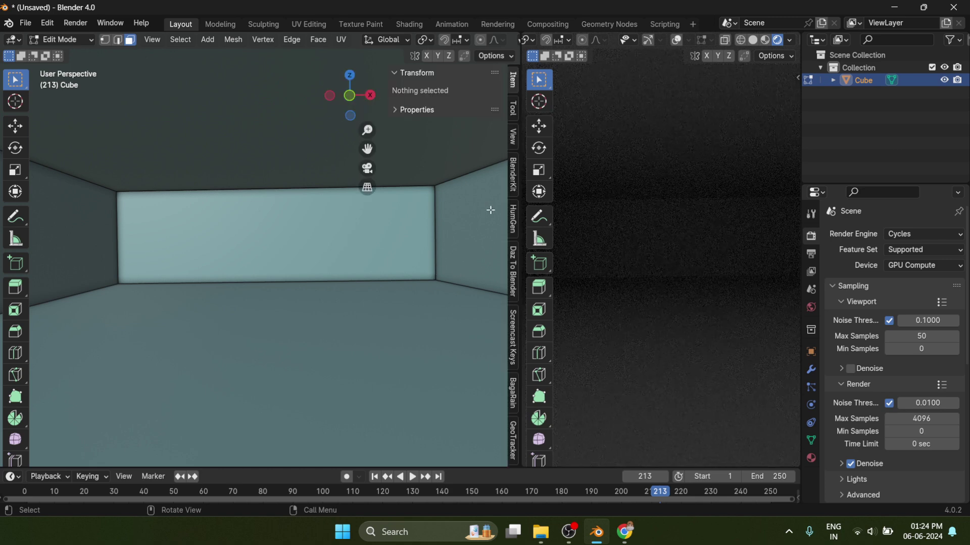
left_click(512, 174)
key("Return")
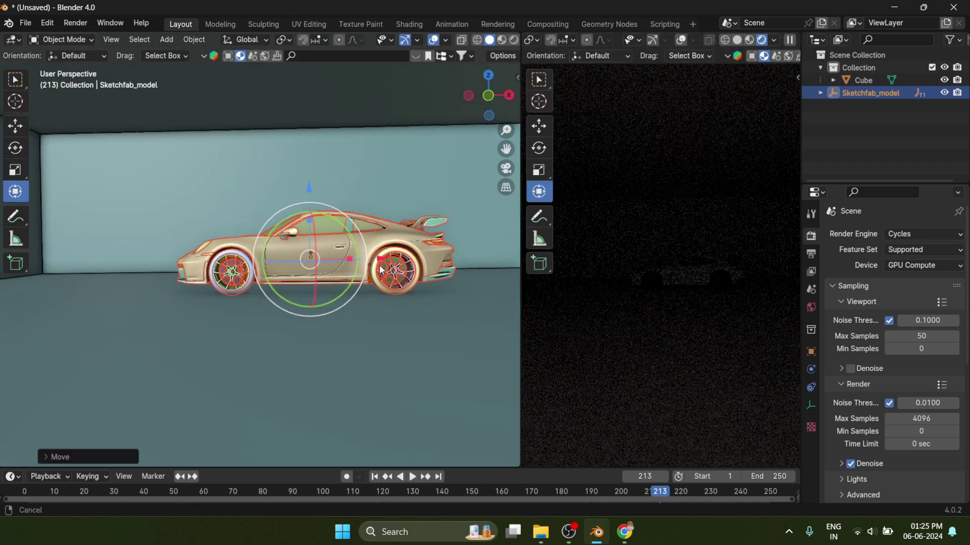
middle_click_drag(379, 270, 344, 303, "shift")
scroll(341, 273, "down", 6)
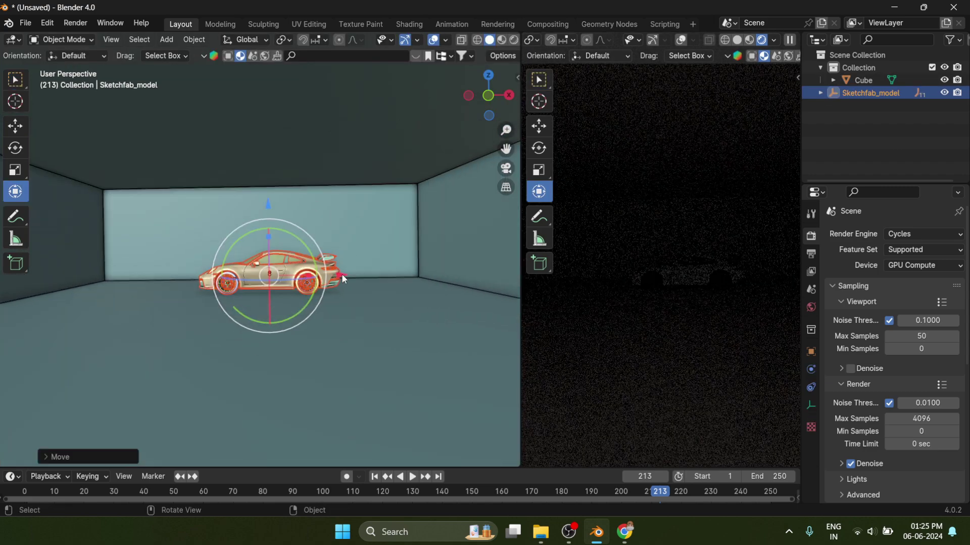
left_click(314, 367)
scroll(314, 368, "up", 4)
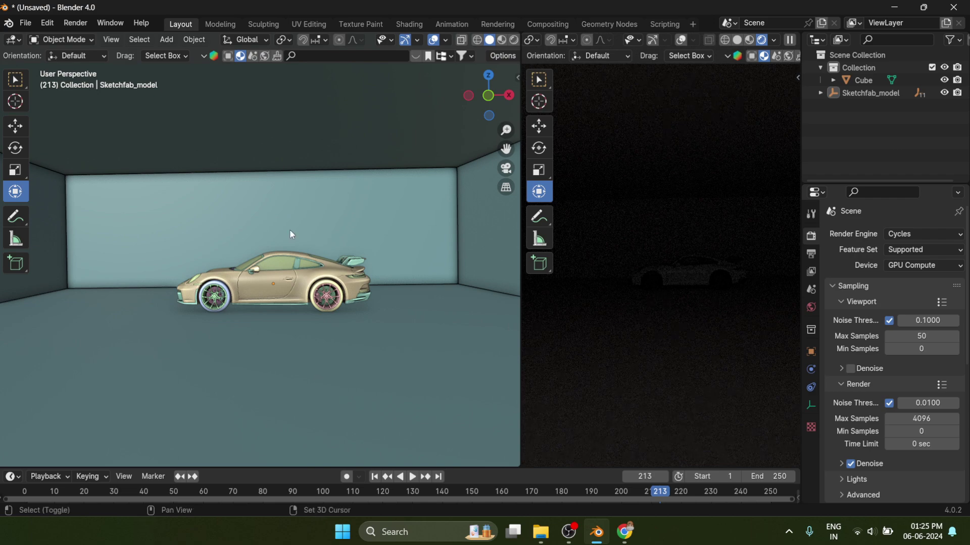
- Add an area light and raise it along Z to just below the room's ceiling
key("shift+a")
mouse_move(325, 228)
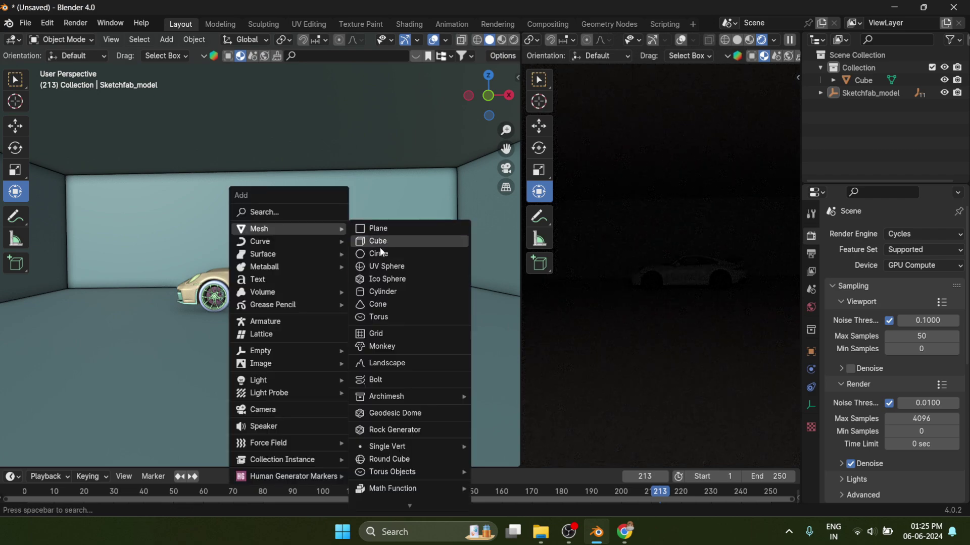
mouse_move(293, 381)
left_click(369, 421)
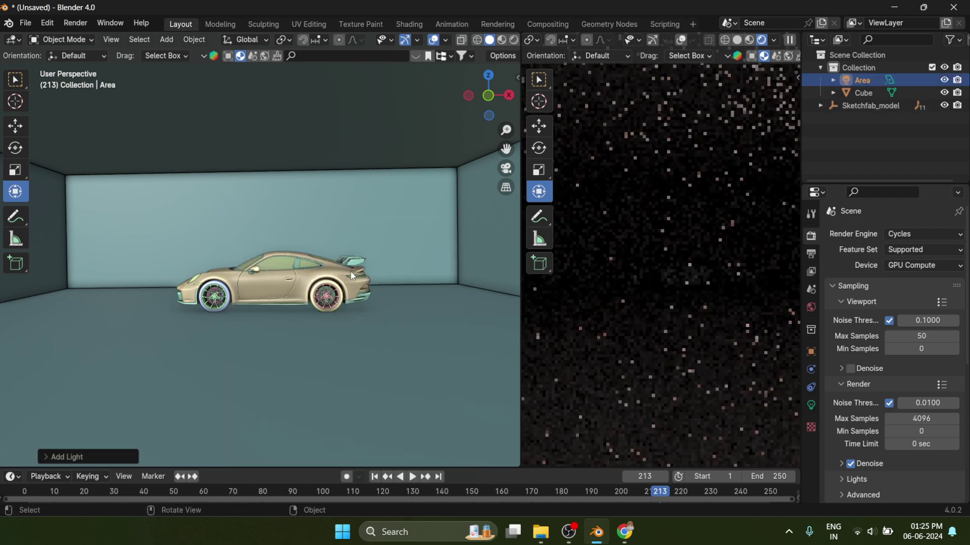
scroll(393, 243, "down", 3)
mouse_move(384, 235)
middle_mouse_down()
mouse_move(392, 262)
mouse_move(389, 250)
middle_mouse_up()
left_click_drag(357, 216, 353, 134)
- Stretch the area light along X into a strip nearly as wide as the room and centre it between the side walls
mouse_move(431, 206)
left_mouse_down()
mouse_move(329, 207)
mouse_move(423, 208)
left_mouse_up()
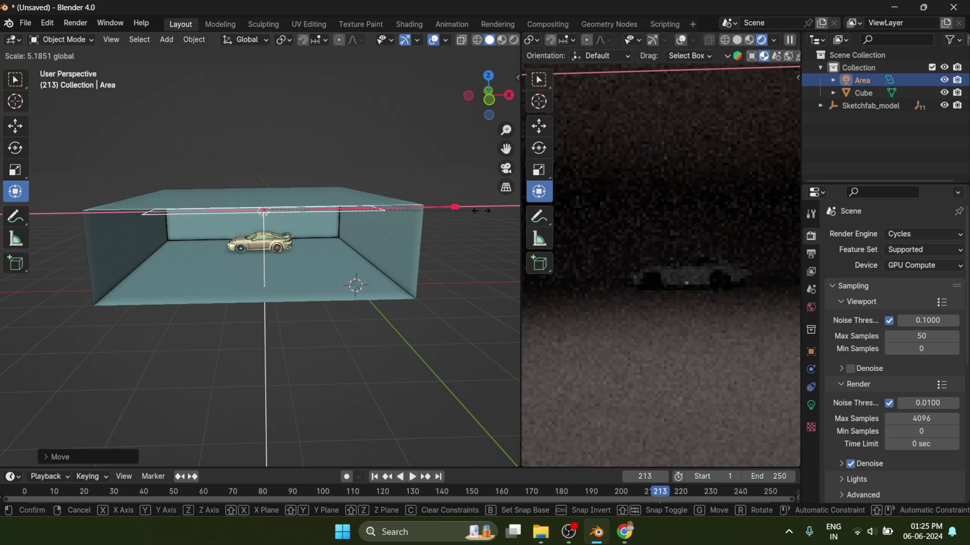
left_click_drag(507, 212, 518, 212)
left_click_drag(337, 207, 331, 207)
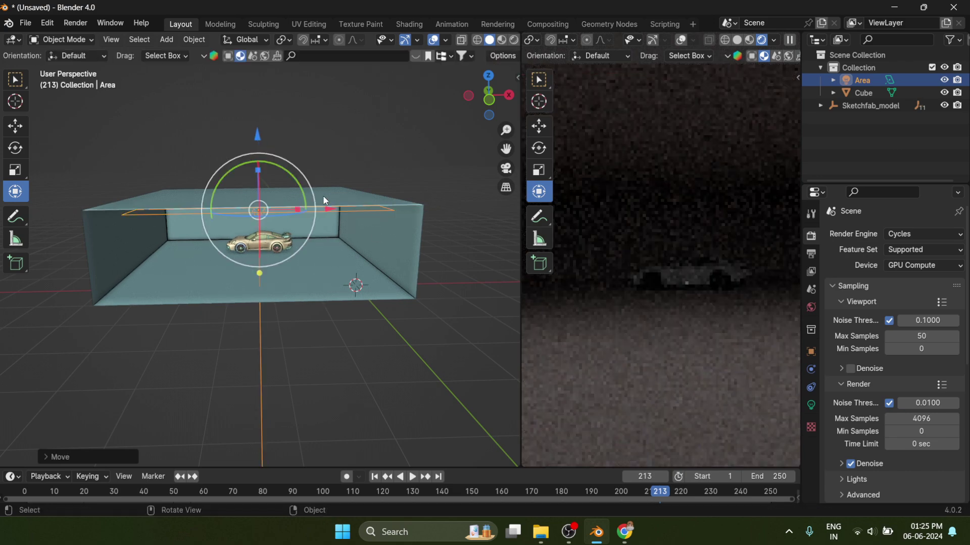
- Duplicate the area light strip three times along Y, each copy spaced slightly farther into the room
middle_click_drag(323, 197, 297, 225)
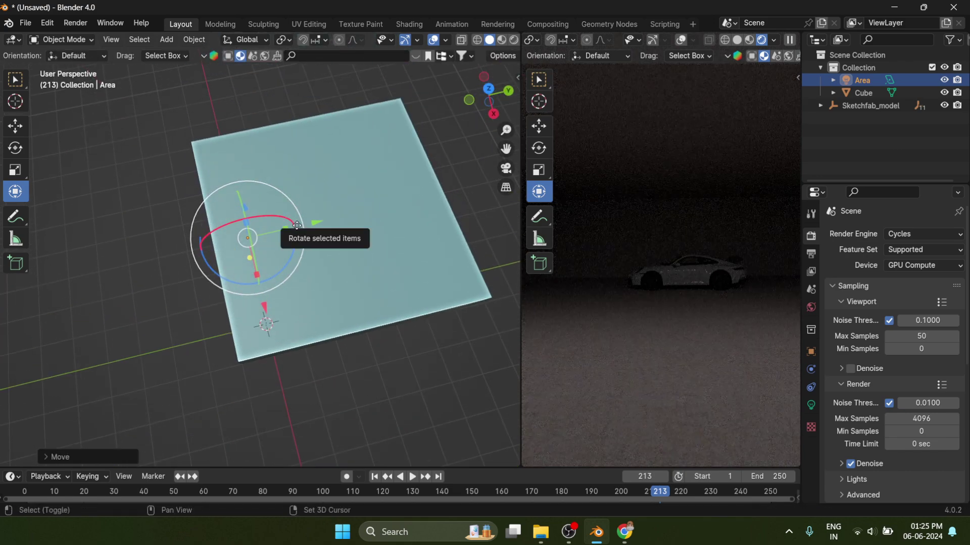
key("shift+d")
key("y")
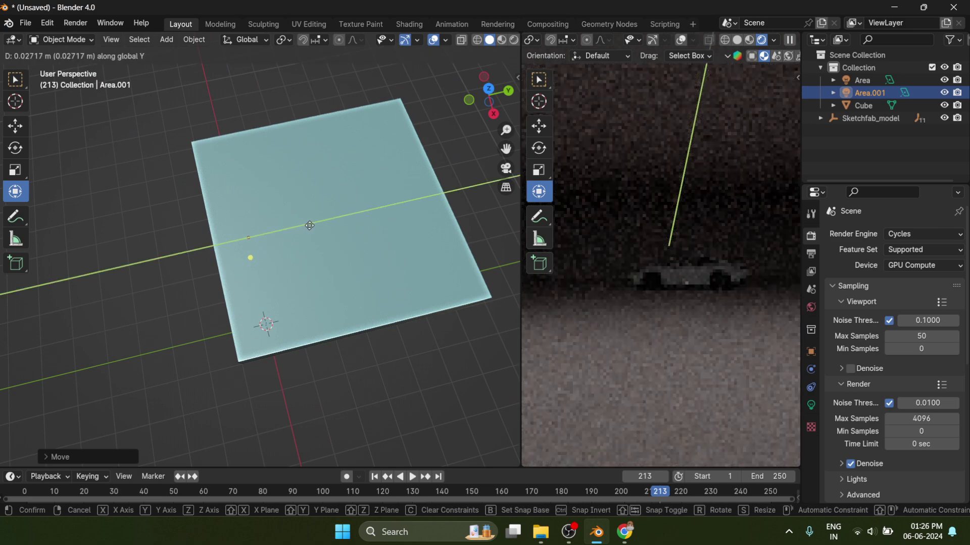
left_click(325, 223)
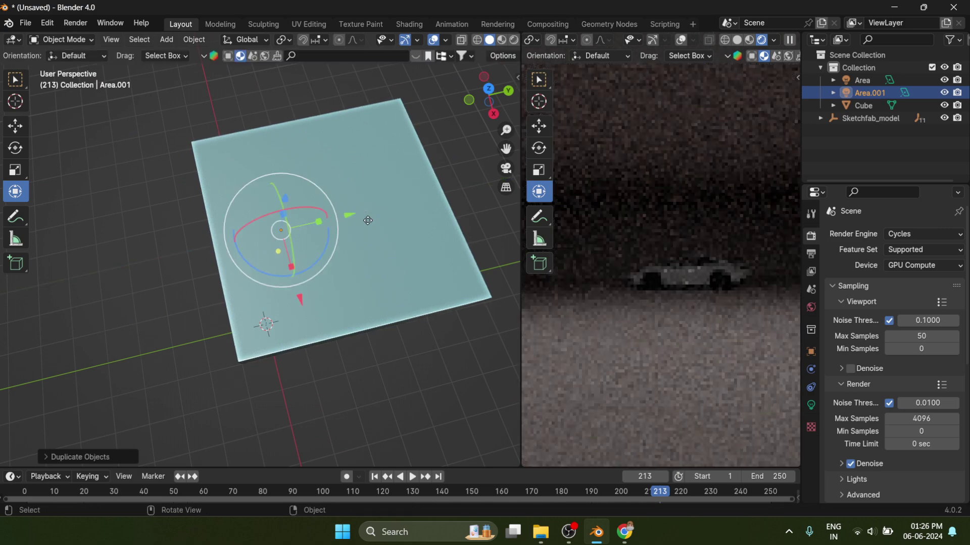
middle_click_drag(404, 283, 487, 171)
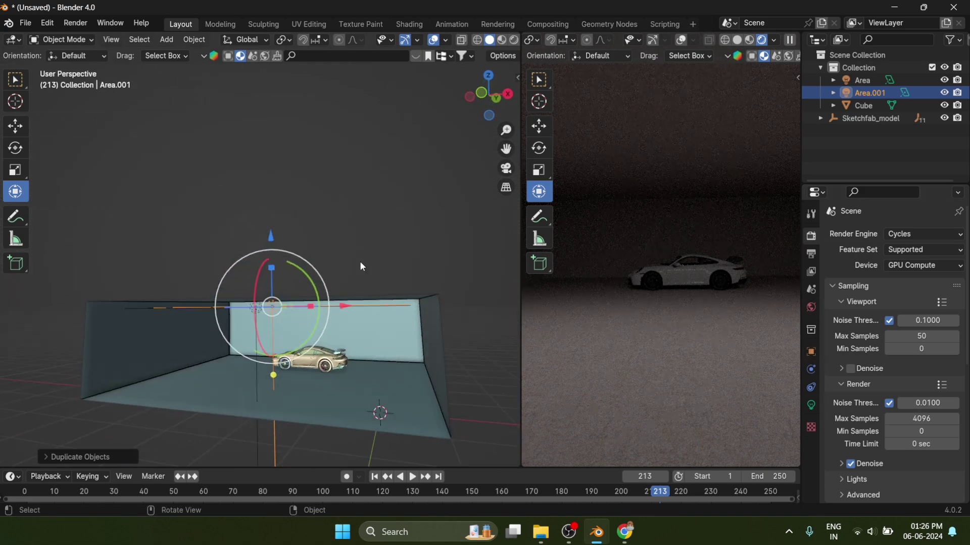
key("shift+d")
key("y")
left_click(379, 255)
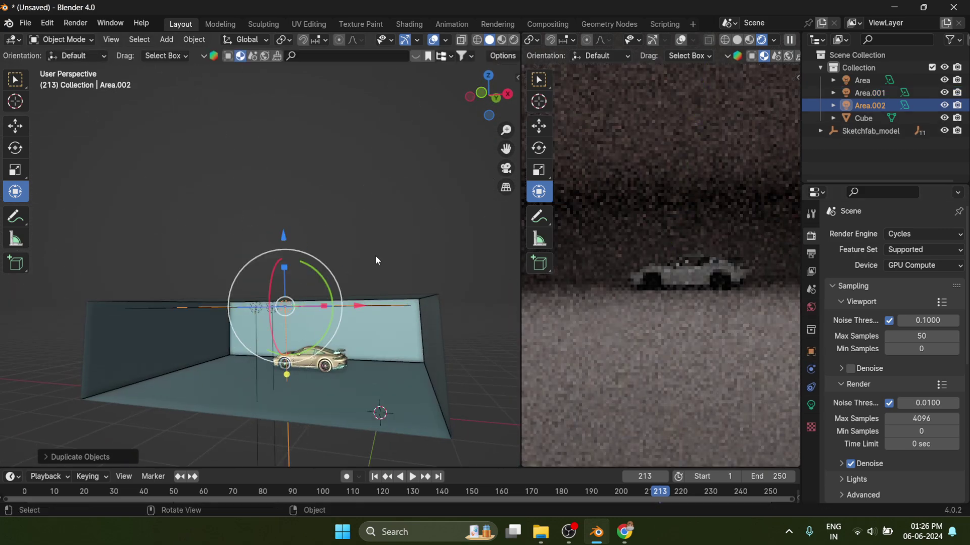
middle_click_drag(375, 256, 358, 319)
key("shift+d")
key("y")
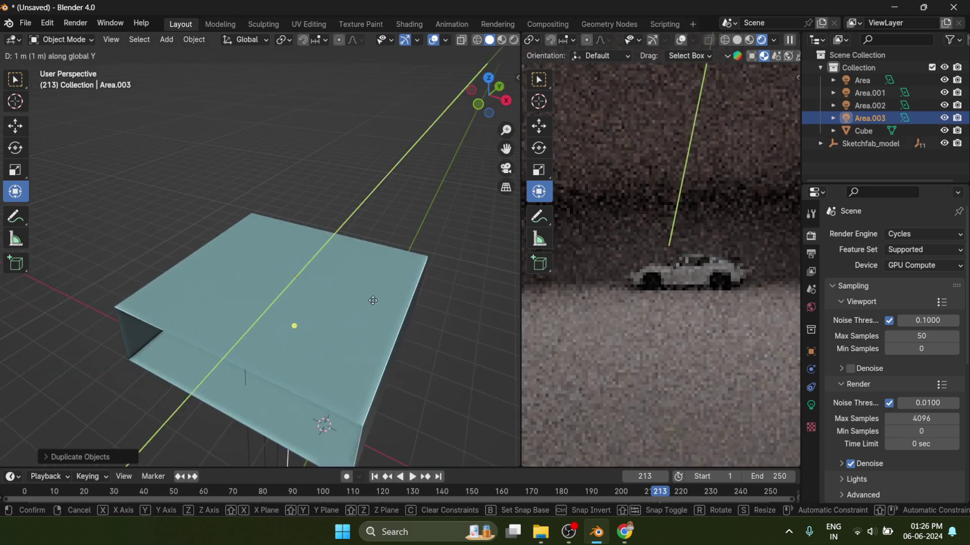
left_click(374, 256)
- Add two more copies of the light strip along Y to continue the ceiling row towards the back wall
middle_click_drag(374, 255, 321, 233)
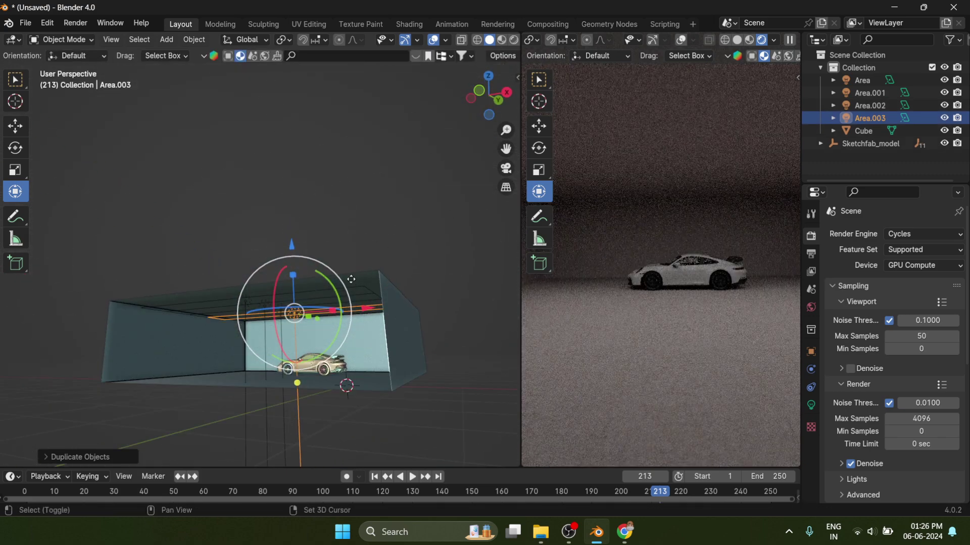
key("shift+d")
key("y")
left_click(365, 282)
key("shift+d")
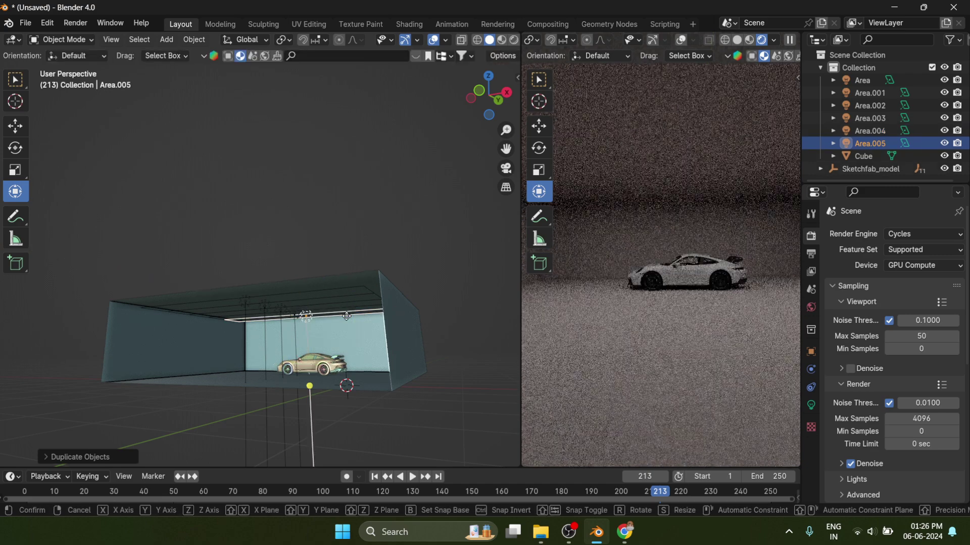
key("y")
left_click(360, 319)
scroll(360, 320, "up", 8)
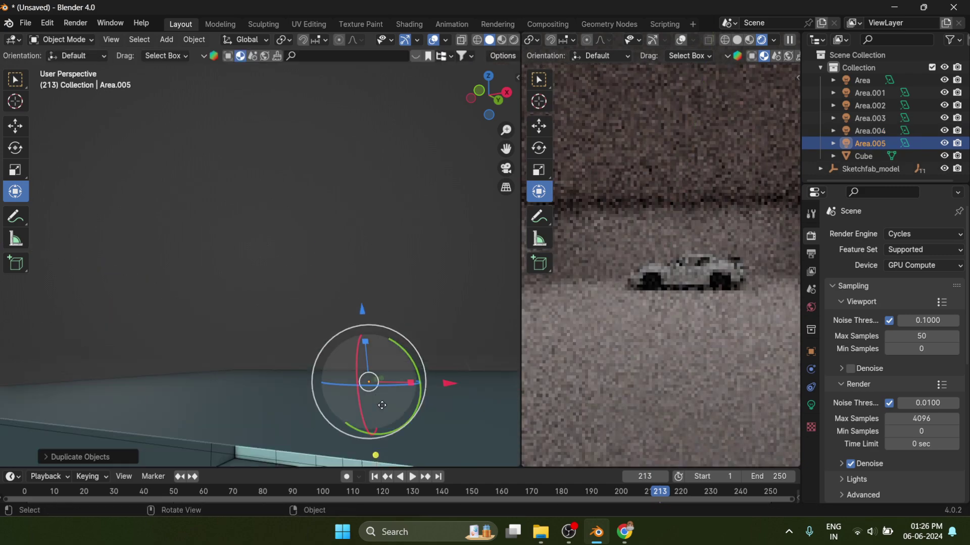
- Set the power of the Area.002 ceiling light strip to 100 W
middle_click_drag(378, 410, 326, 64, "shift")
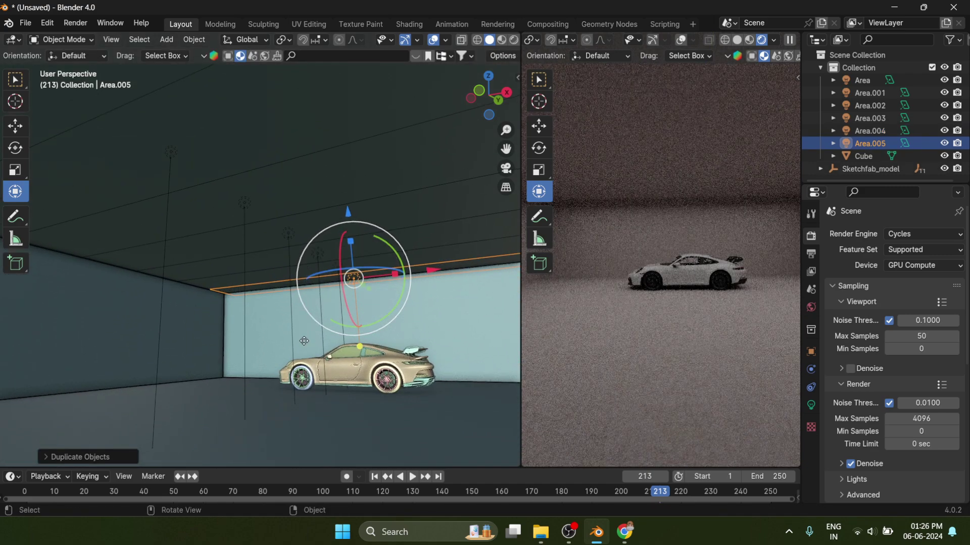
middle_click_drag(347, 323, 323, 252)
scroll(360, 310, "down", 1)
left_click(323, 250)
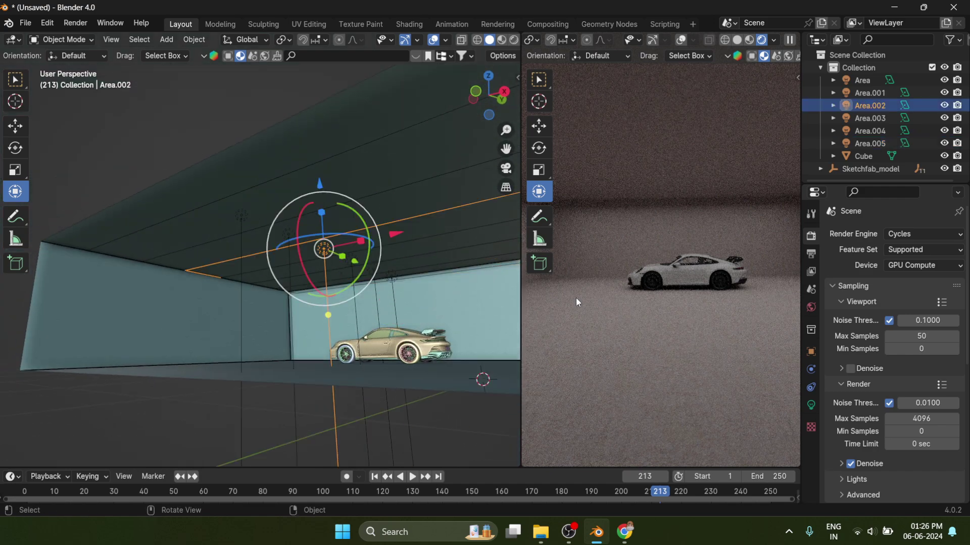
left_click(811, 405)
key("Return")
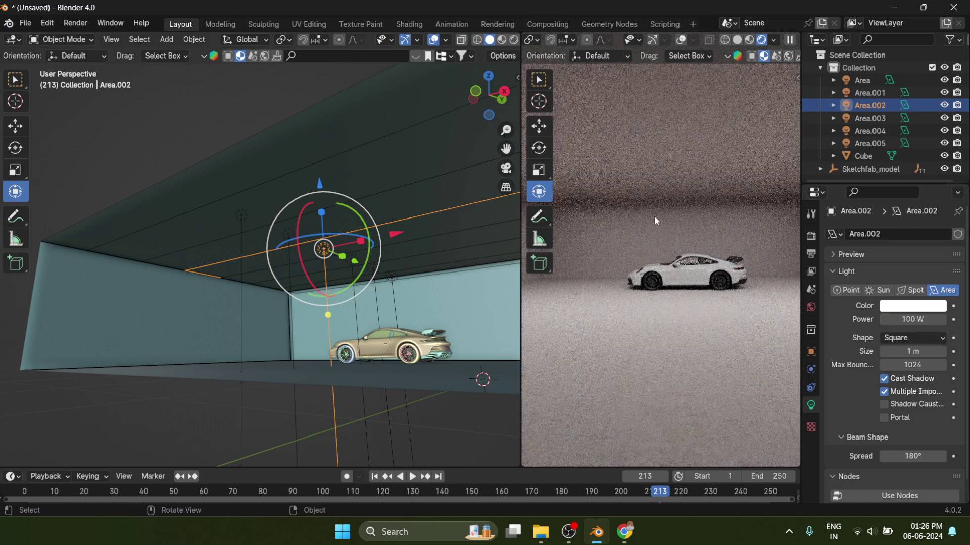
- Add a camera and align it to the current view facing the car's side inside the room
middle_click_drag(393, 268, 339, 317)
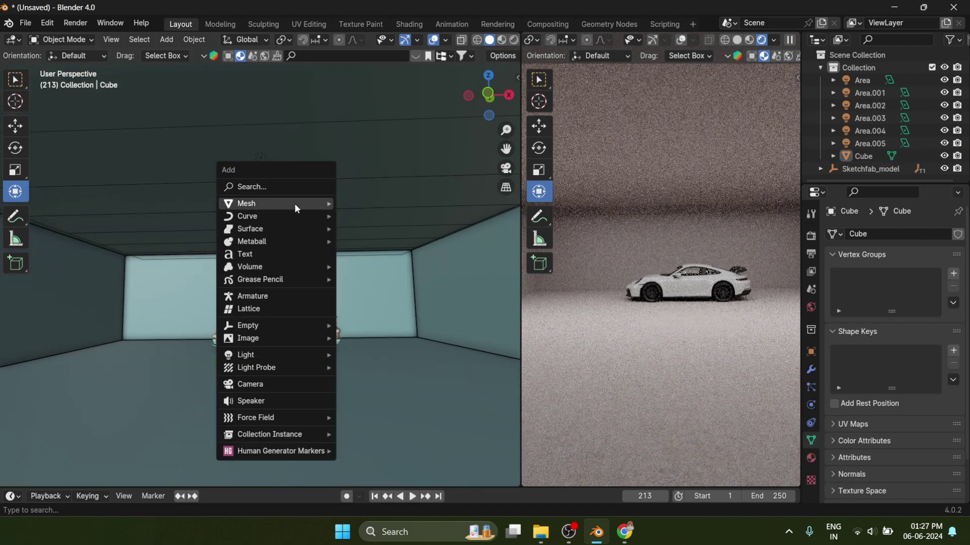
left_click(294, 383)
key("KP_0")
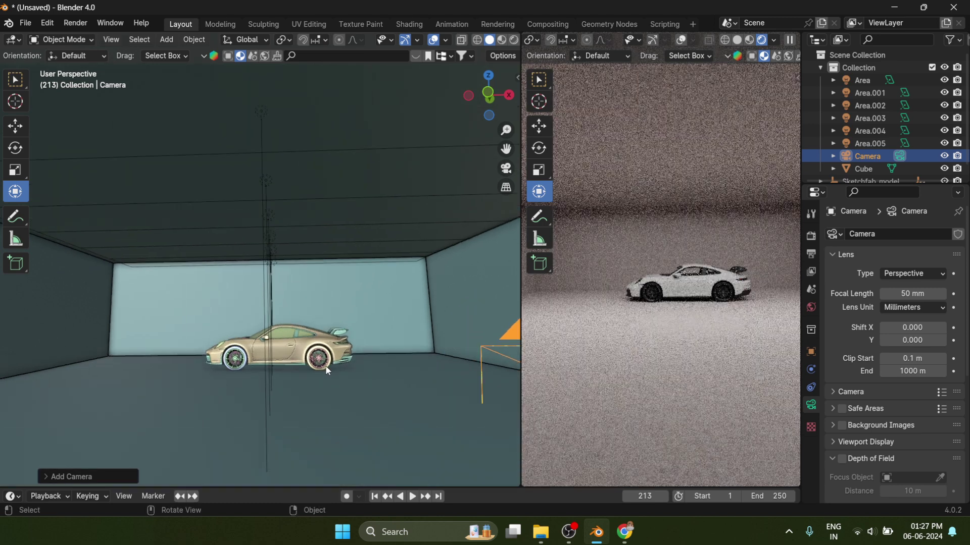
- Straighten the camera by setting its rotation to 90° on X, 0° on Y and 0° on Z
left_click(811, 352)
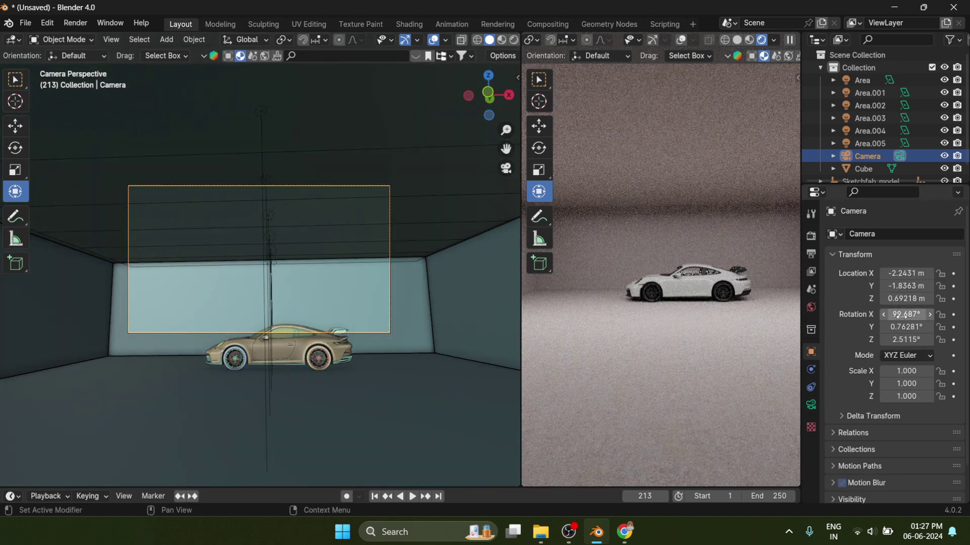
key("Return")
key("KP_0")
left_click(905, 328)
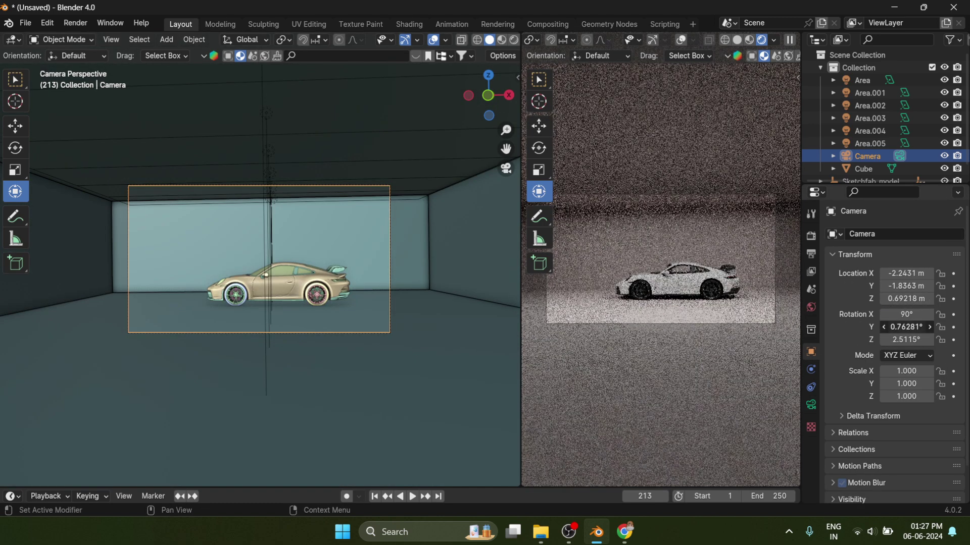
type("0")
key("Return")
left_click(906, 339)
type("0")
key("Return")
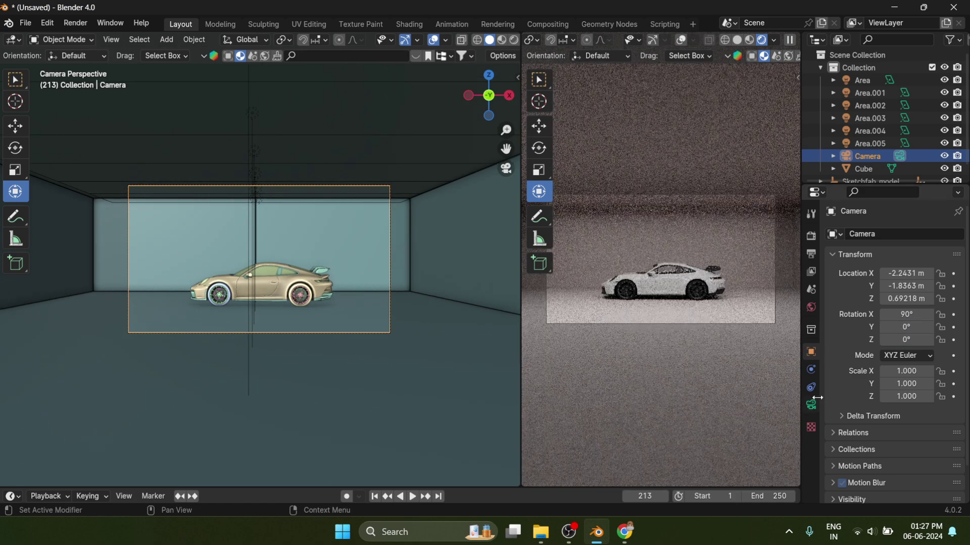
- Set the camera's focal length to 34 mm and enable its safe areas
left_click(811, 405)
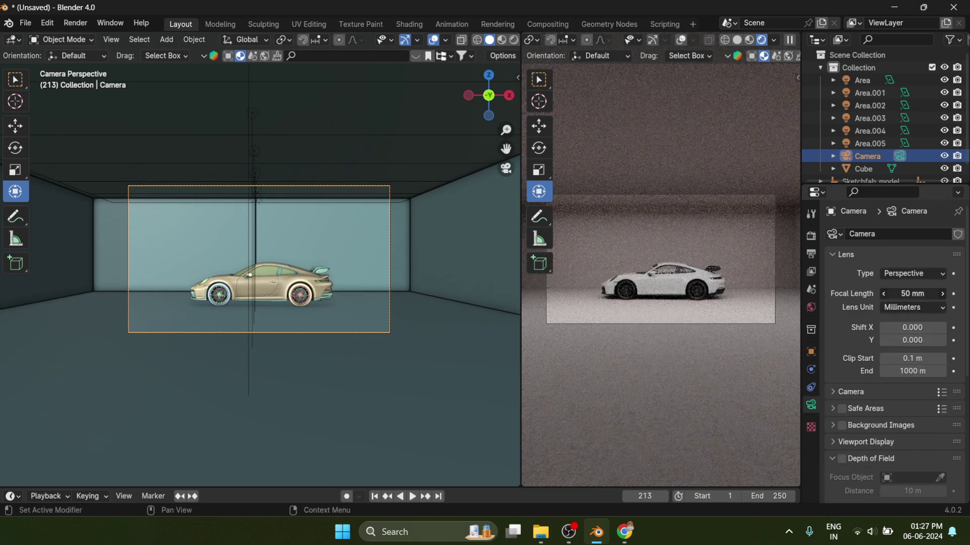
mouse_move(912, 293)
left_mouse_down()
mouse_move(889, 293)
mouse_move(911, 294)
mouse_move(897, 294)
left_mouse_up()
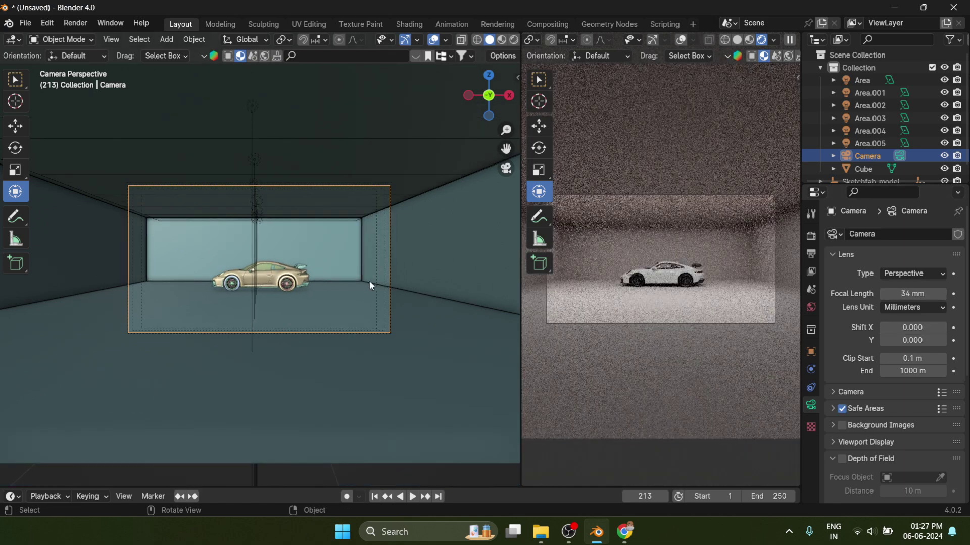
key("g")
key("y")
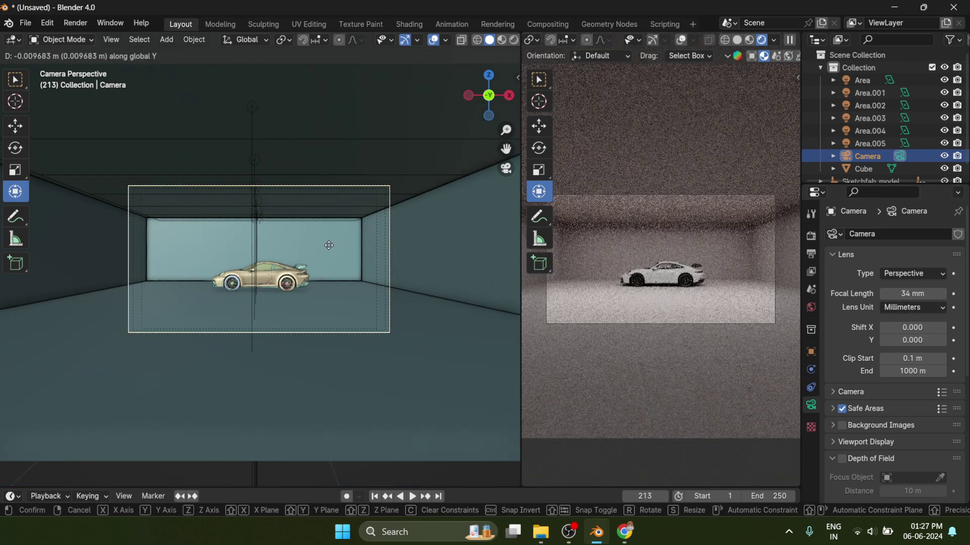
right_click(327, 244)
key("g")
key("x")
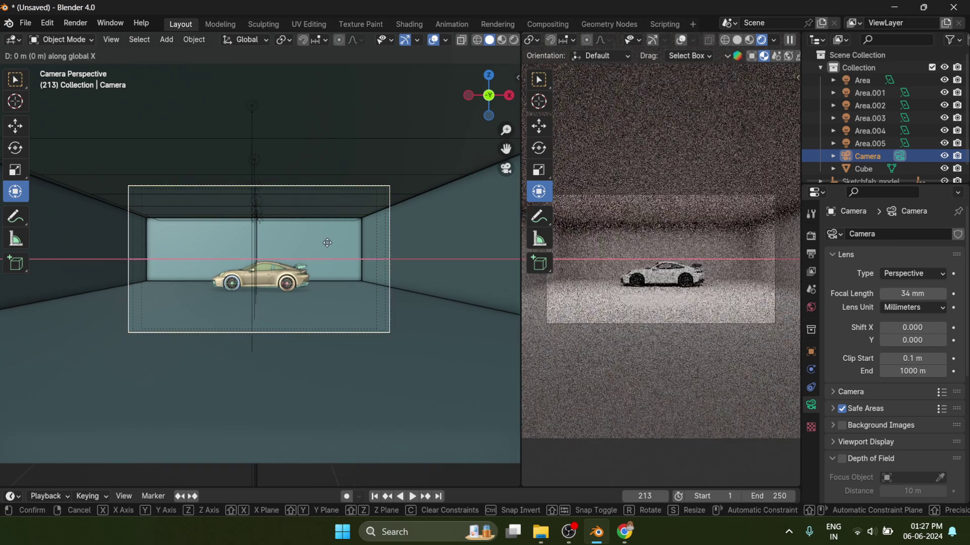
left_click(329, 247)
- Shift the Sketchfab_model car slightly along X to centre it in the camera frame
scroll(884, 166, "down", 1)
left_click(889, 169)
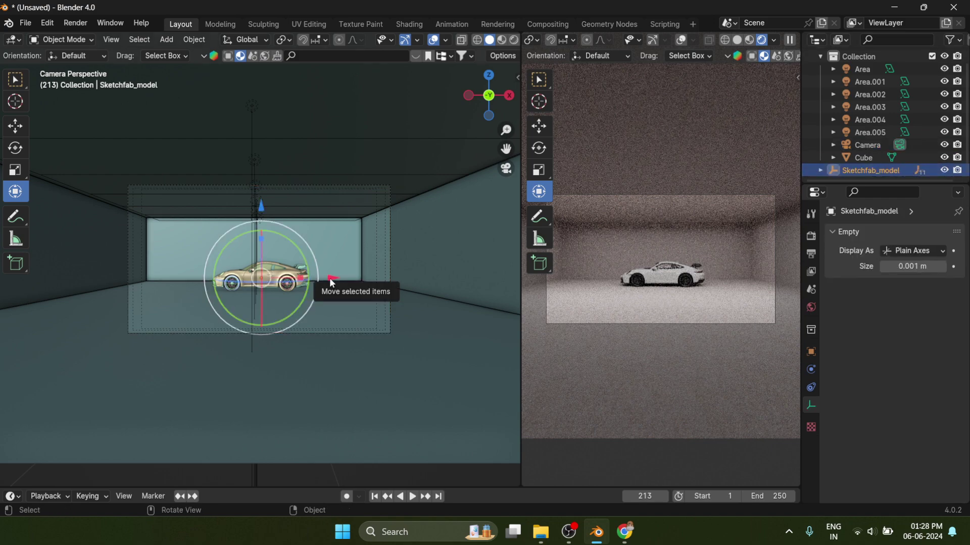
left_click_drag(330, 280, 326, 280)
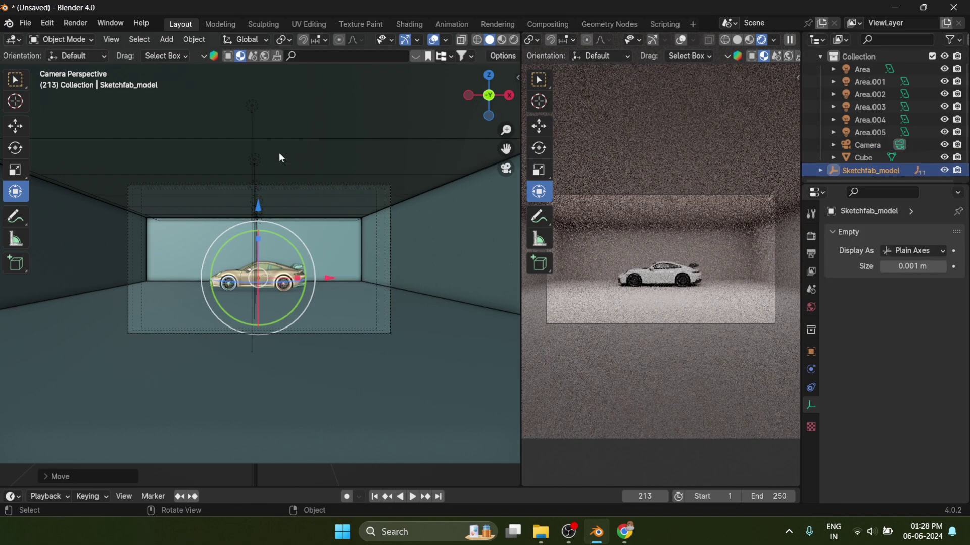
- Set the power of the Area.001 ceiling light strip to 40 W
middle_click_drag(279, 153, 194, 177)
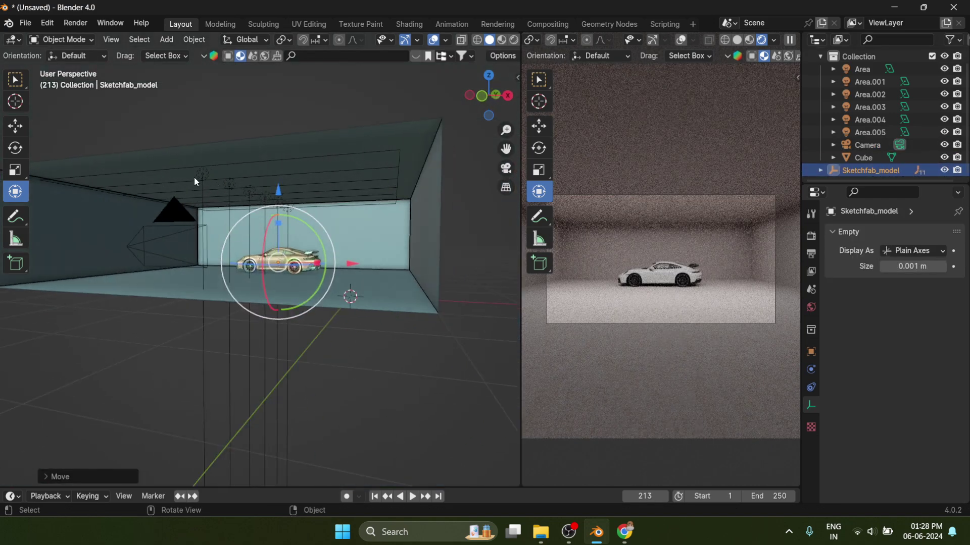
left_click(200, 175)
scroll(162, 194, "up", 2)
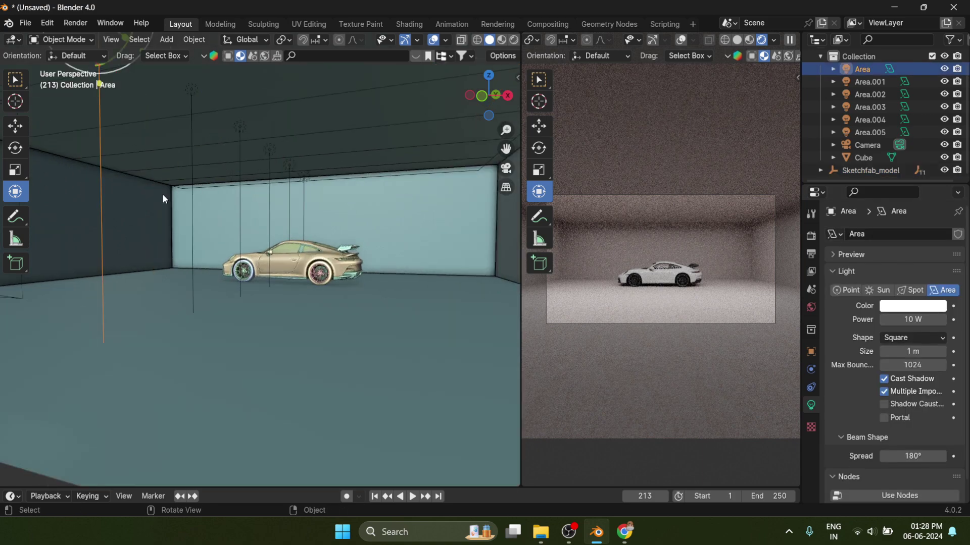
scroll(210, 246, "down", 1)
middle_click_drag(210, 246, 248, 252)
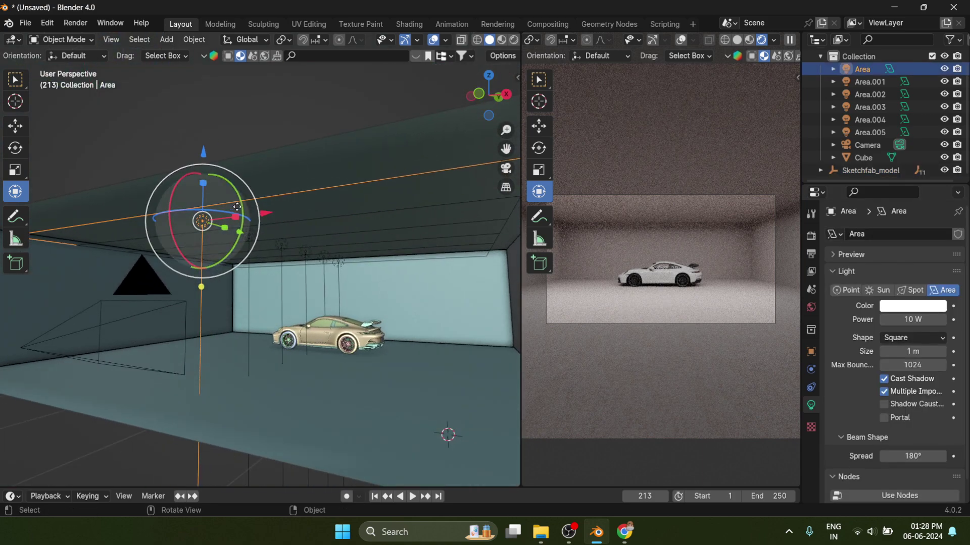
left_click(249, 235)
left_click(929, 320)
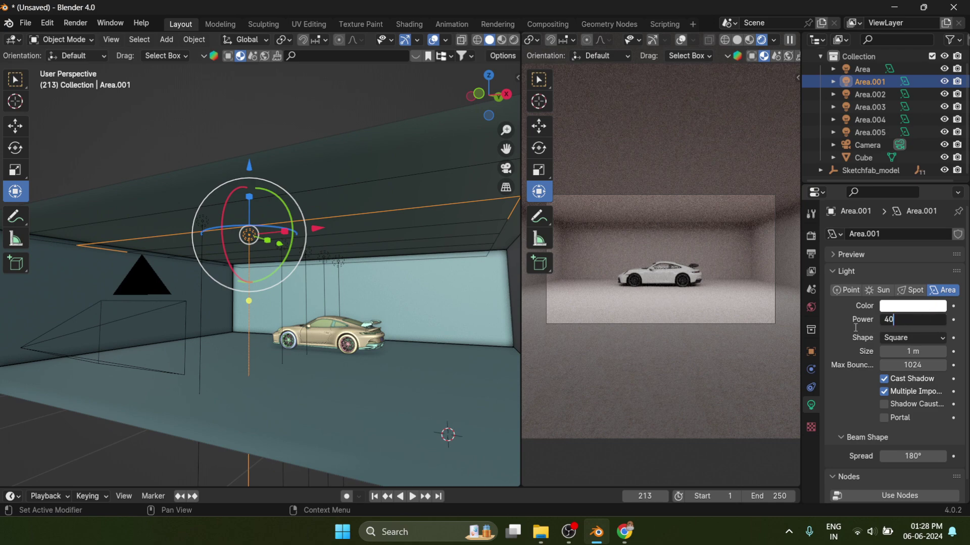
type("40")
key("Return")
- Adjust the middle ceiling light strips, setting the power of Area.003 to 100 W
middle_click_drag(324, 216, 296, 200)
left_click(286, 187)
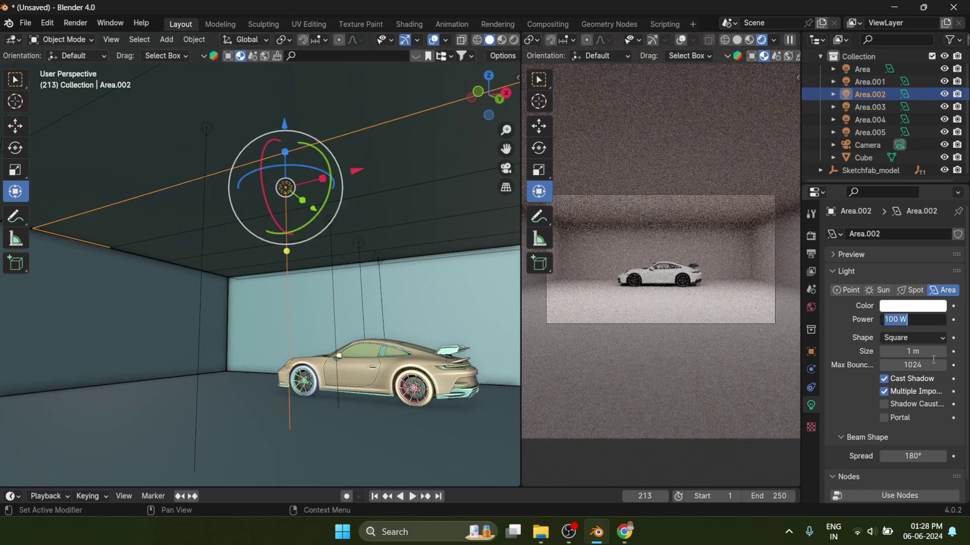
left_click(330, 221)
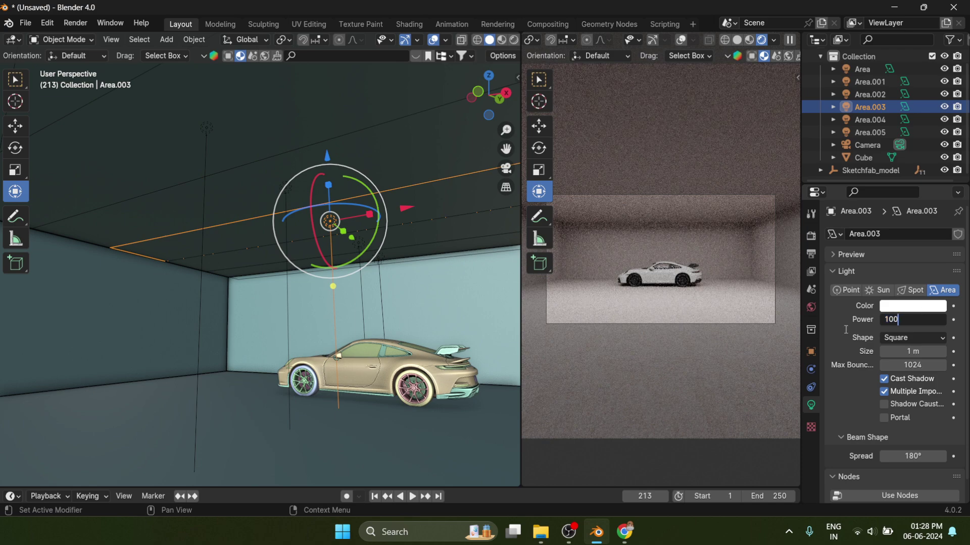
key("Return")
- Change the power of the Area.004 light strip and set the power of Area.005 to 40 W
left_click(359, 243)
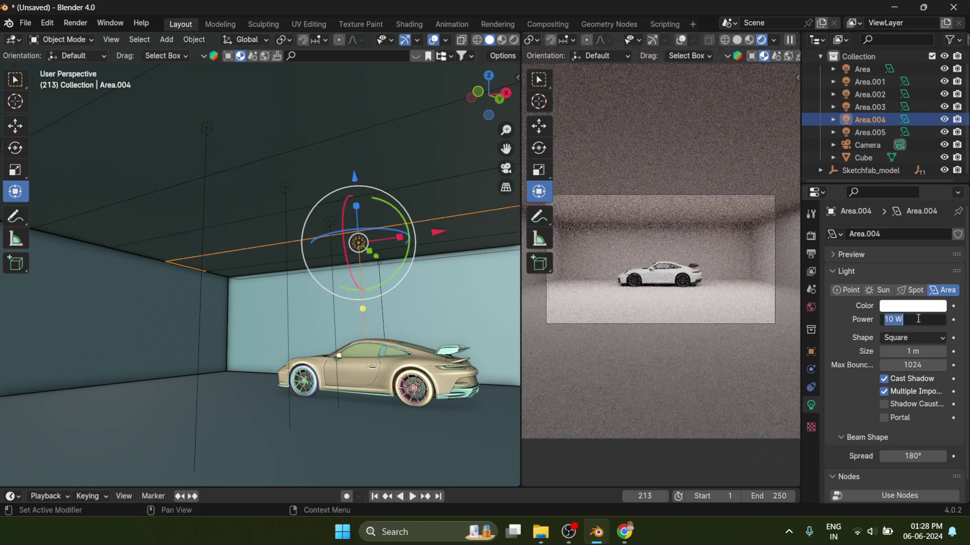
key("Return")
left_click(374, 262)
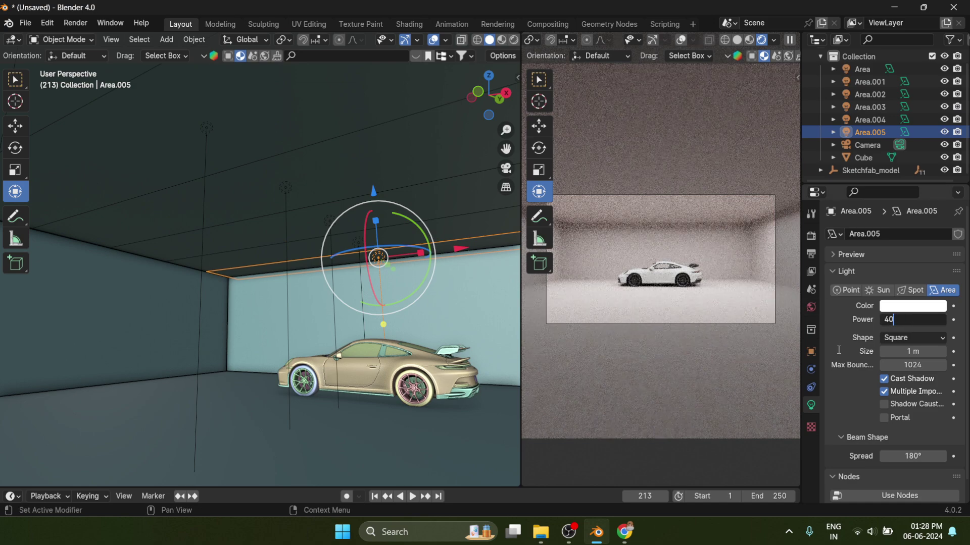
key("Return")
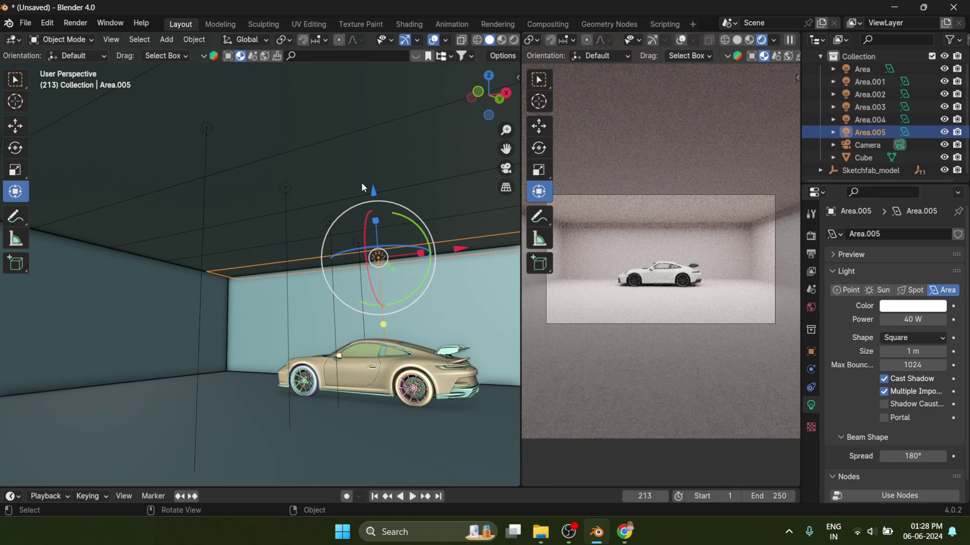
- Change the light colour of the Area.003 ceiling strip to a warm pale yellow
left_click(286, 189)
left_click(331, 221)
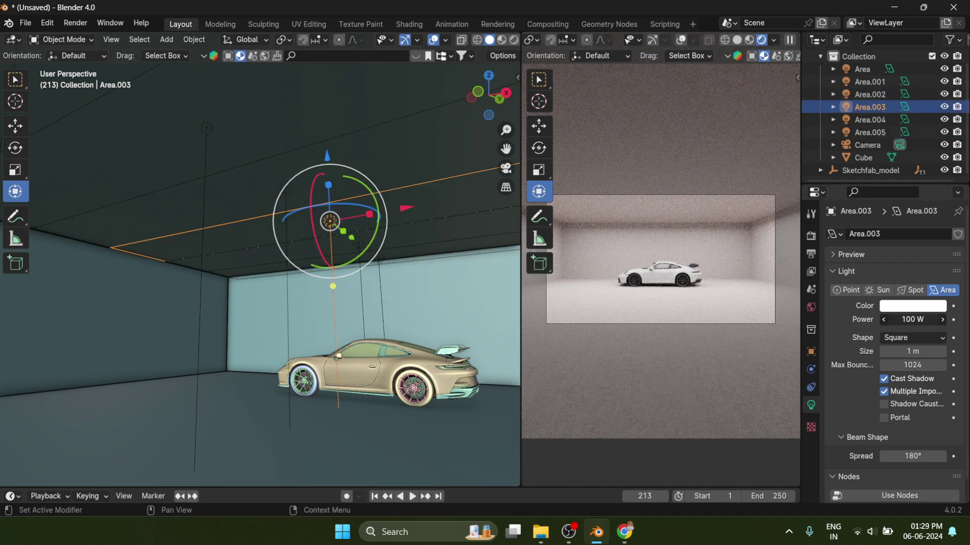
left_click(929, 308)
left_click(861, 190)
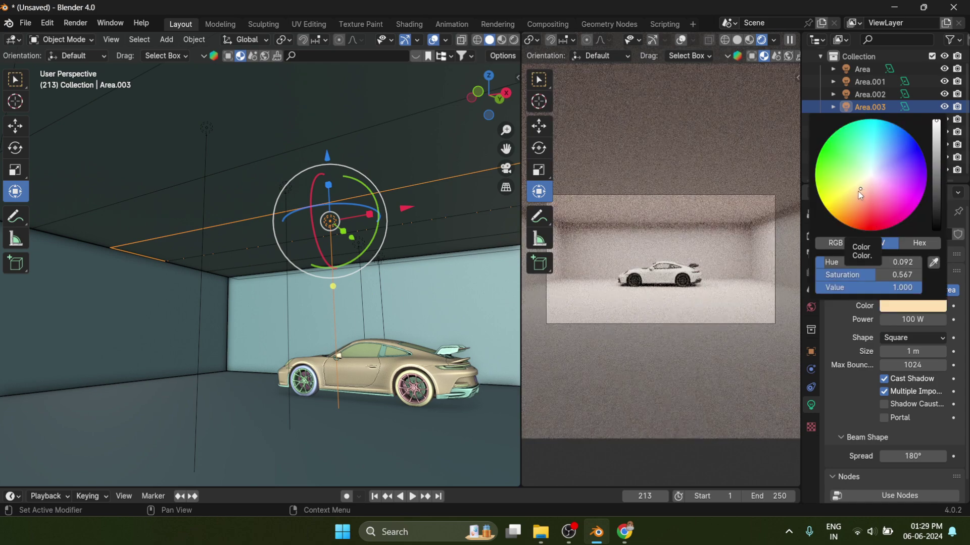
left_click(858, 192)
left_click_drag(853, 198, 850, 194)
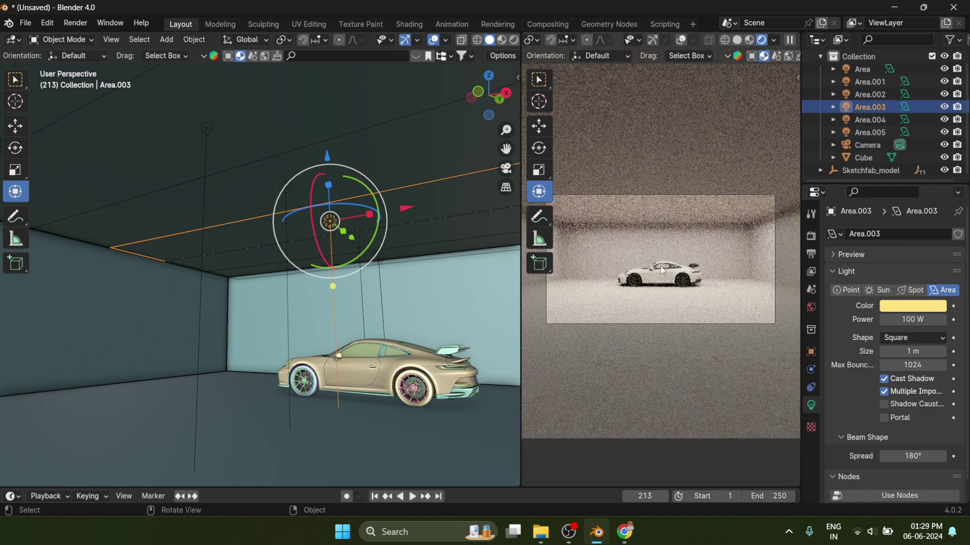
- Set the final render's noise threshold to 0.1 and its maximum samples to 100
left_click(810, 235)
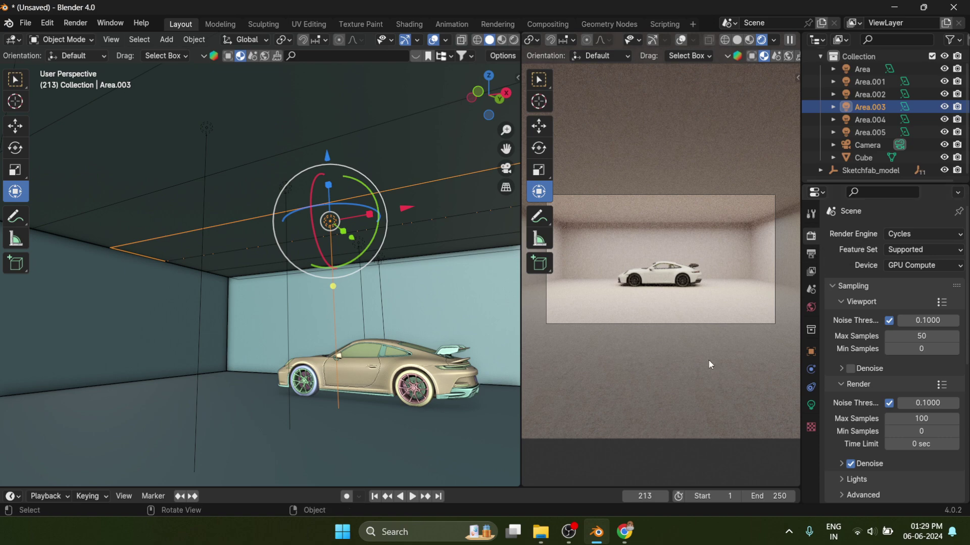
- Enable depth of field on the camera and pick the car part Object_34 as its focus object
left_click(863, 158)
left_click(867, 145)
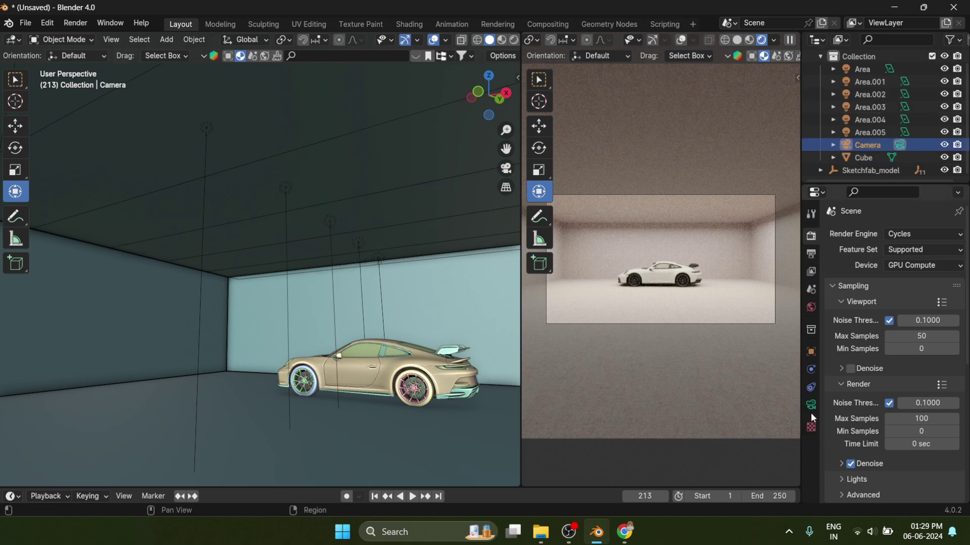
left_click(811, 405)
left_click(842, 459)
left_click(938, 477)
left_click(668, 270)
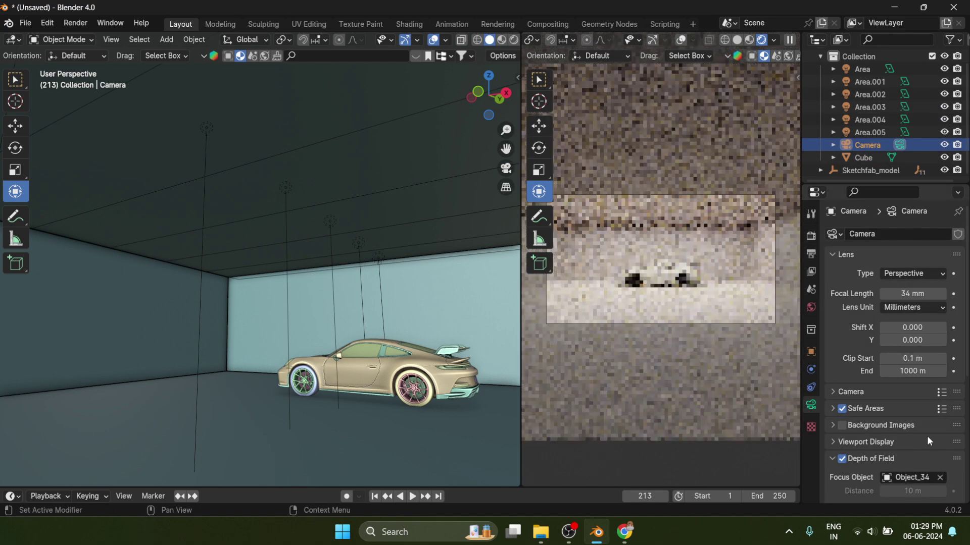
scroll(926, 436, "down", 5)
- Review the scene's motion blur and film settings and the image output settings
left_click(810, 214)
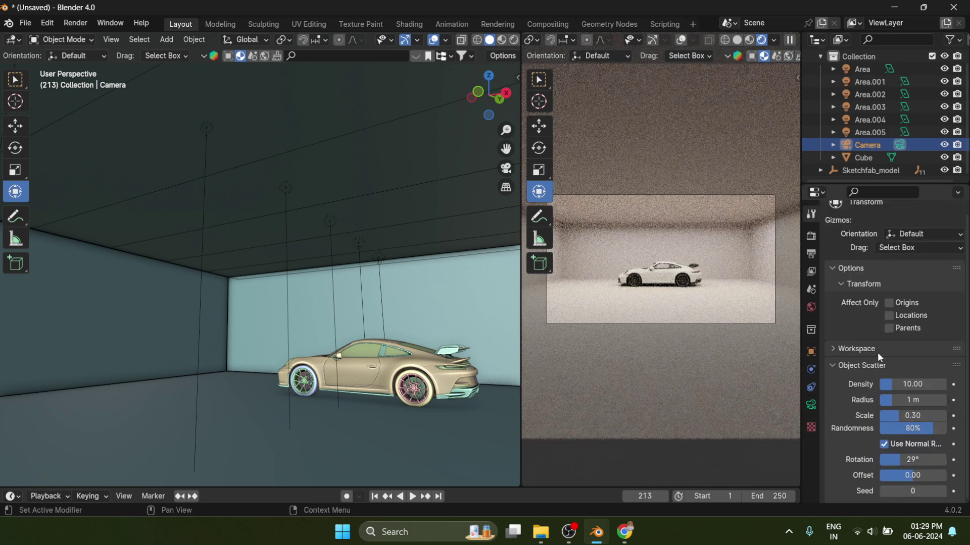
left_click(811, 236)
scroll(850, 381, "down", 8)
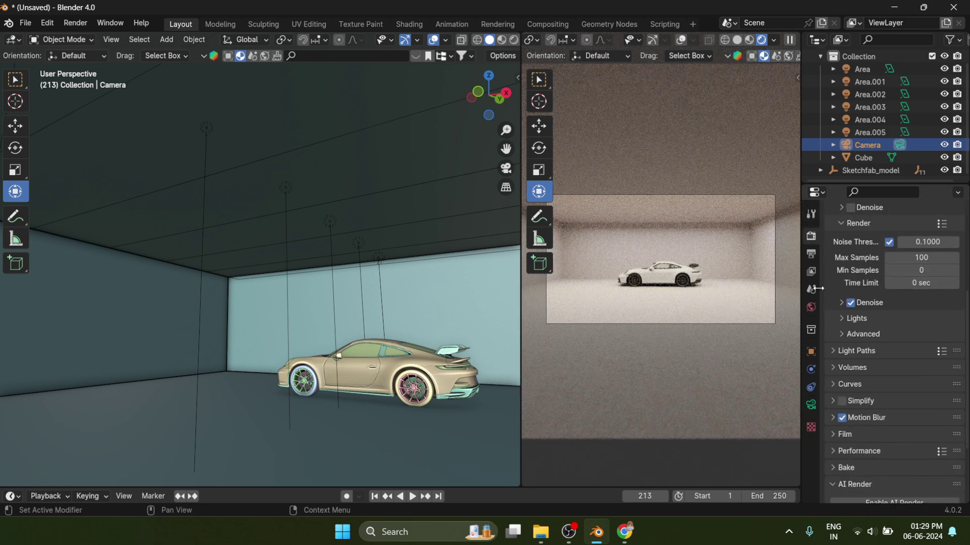
left_click(878, 417)
scroll(886, 383, "down", 3)
scroll(864, 381, "down", 3)
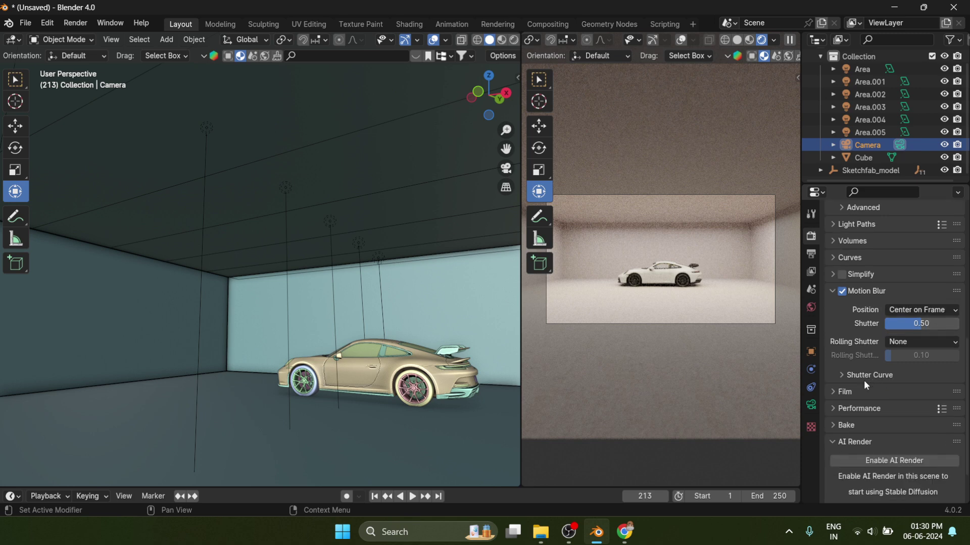
left_click(832, 389)
scroll(831, 374, "down", 2)
left_click(811, 253)
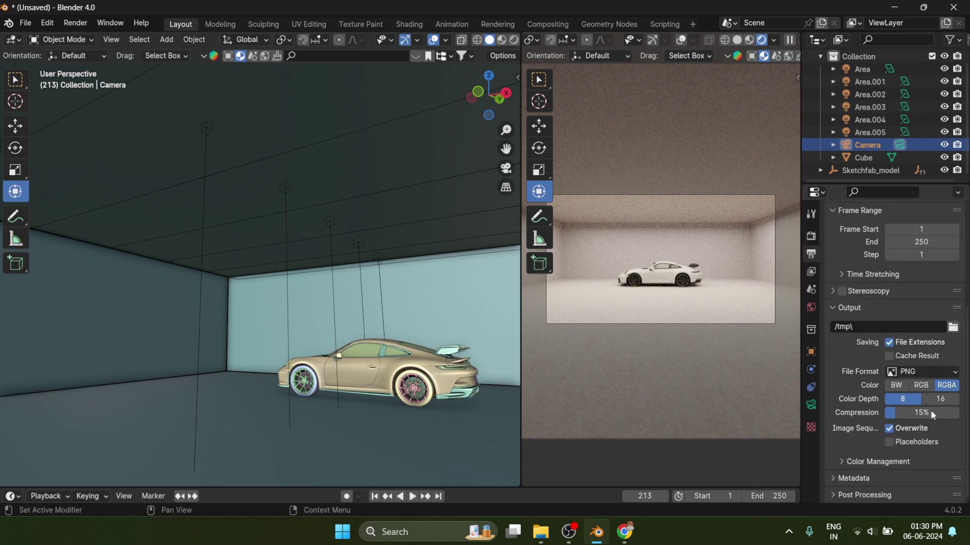
left_click(889, 321)
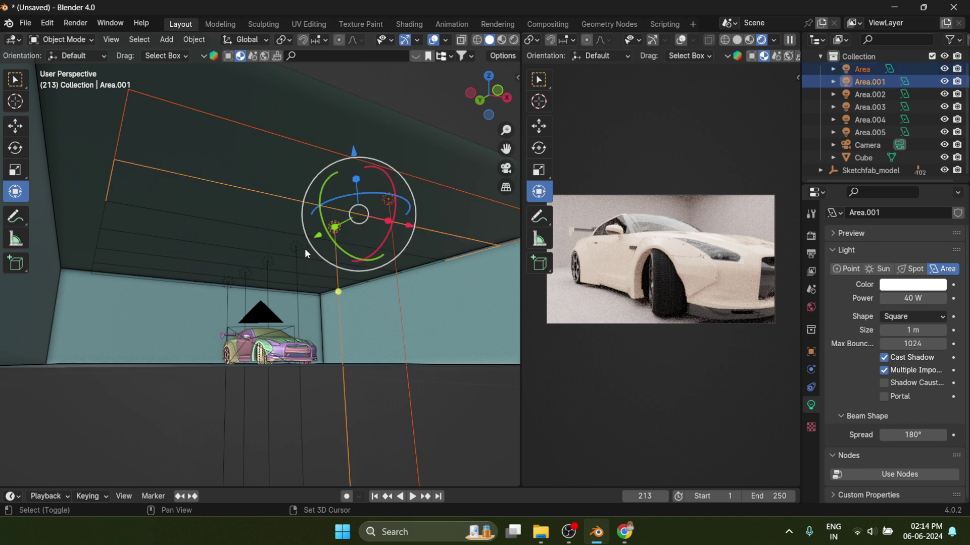
- Select the remaining ceiling area lights as well and delete all six of them from the scene
left_click(269, 261, "shift")
left_click(247, 274, "shift")
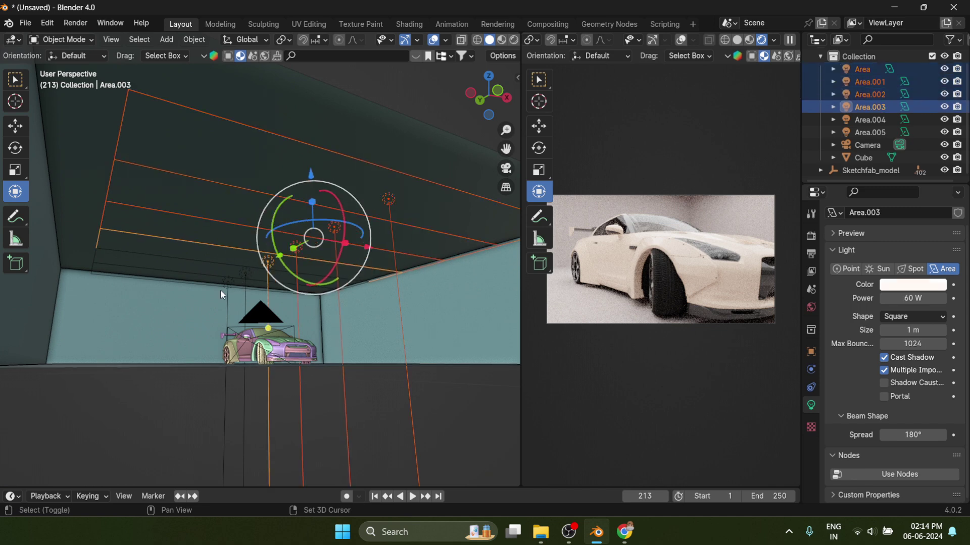
left_click(229, 282, "shift")
left_click(230, 283, "shift")
key("x")
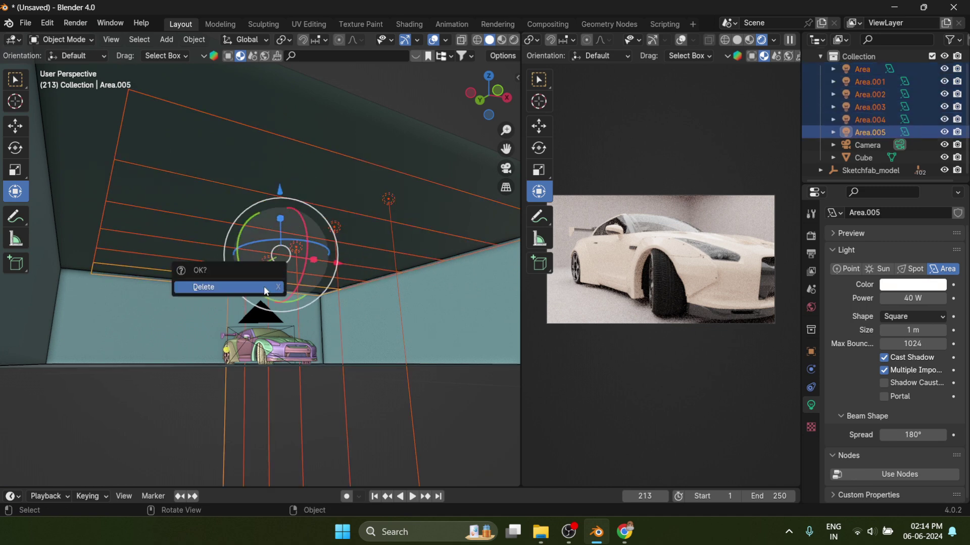
left_click(266, 292)
- Enter Edit Mode on the room cube and add a horizontal loop cut near mid-height of the outer side wall
middle_click_drag(331, 277, 311, 327)
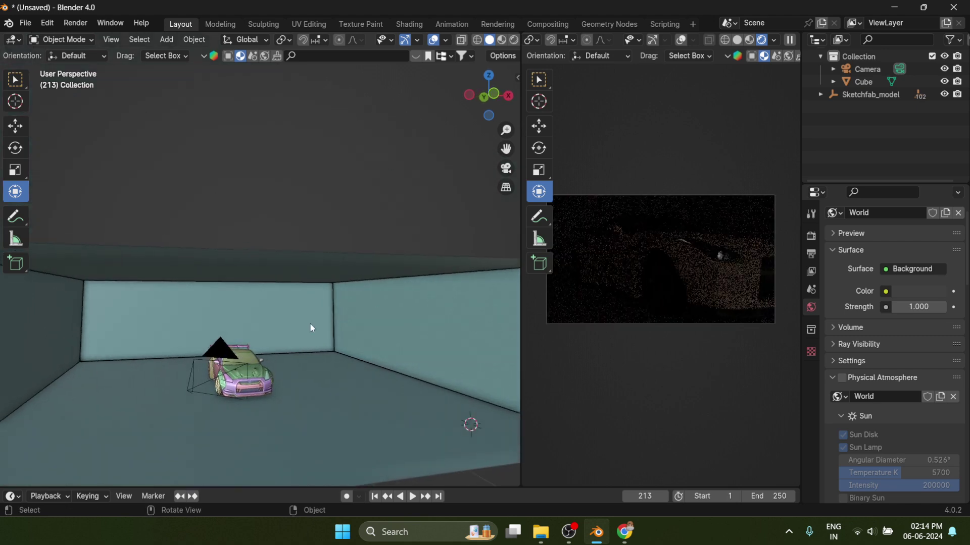
middle_click_drag(243, 366, 399, 348, "shift")
scroll(331, 342, "down", 2)
middle_click_drag(239, 338, 341, 329)
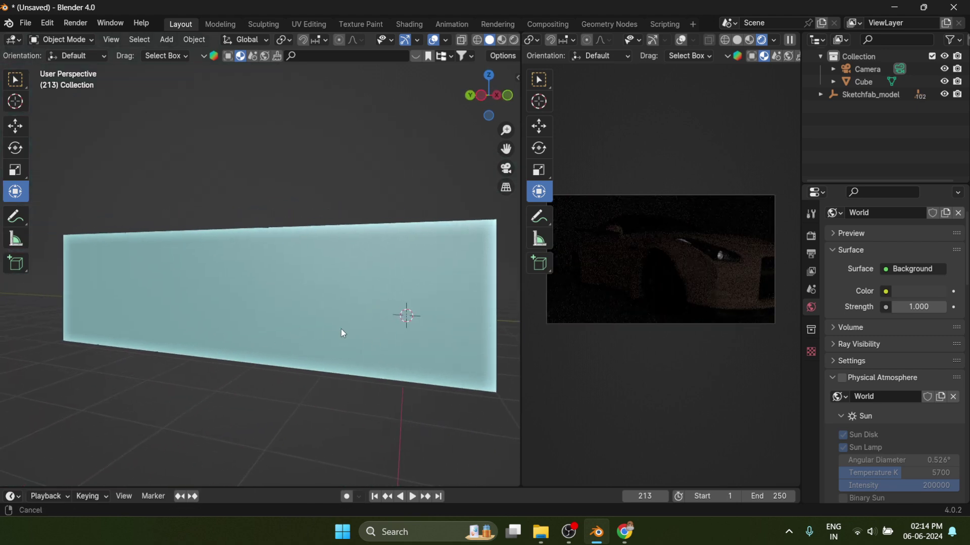
left_click(309, 304)
key("Tab")
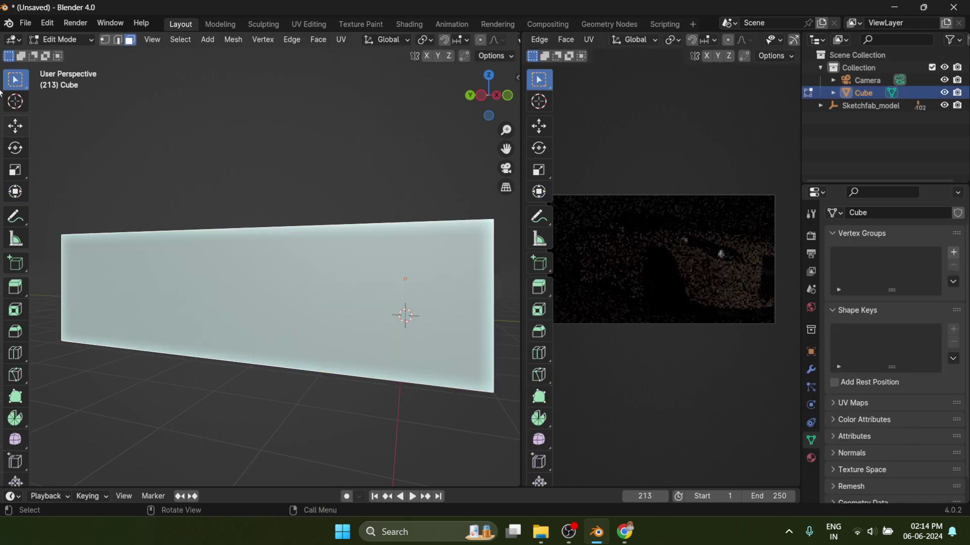
key("ctrl+r")
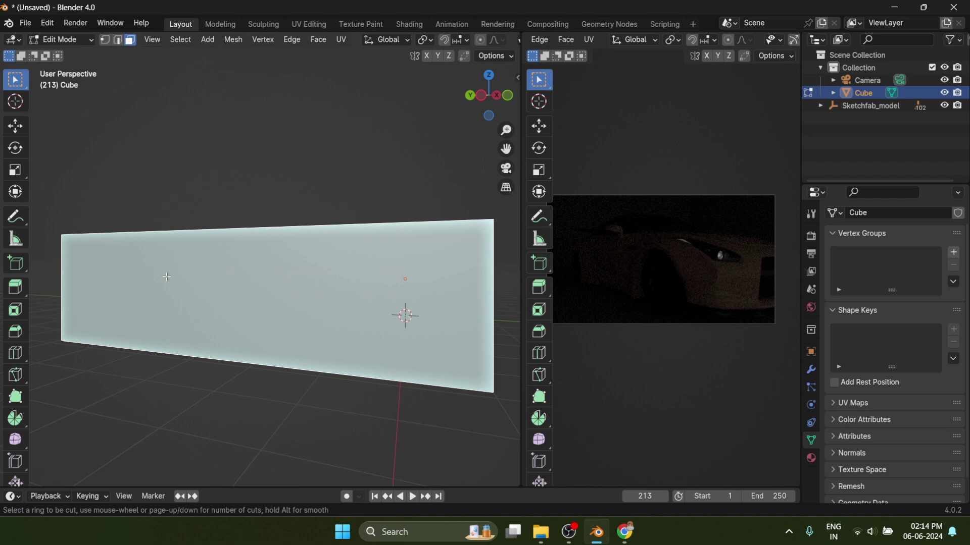
left_click(47, 306)
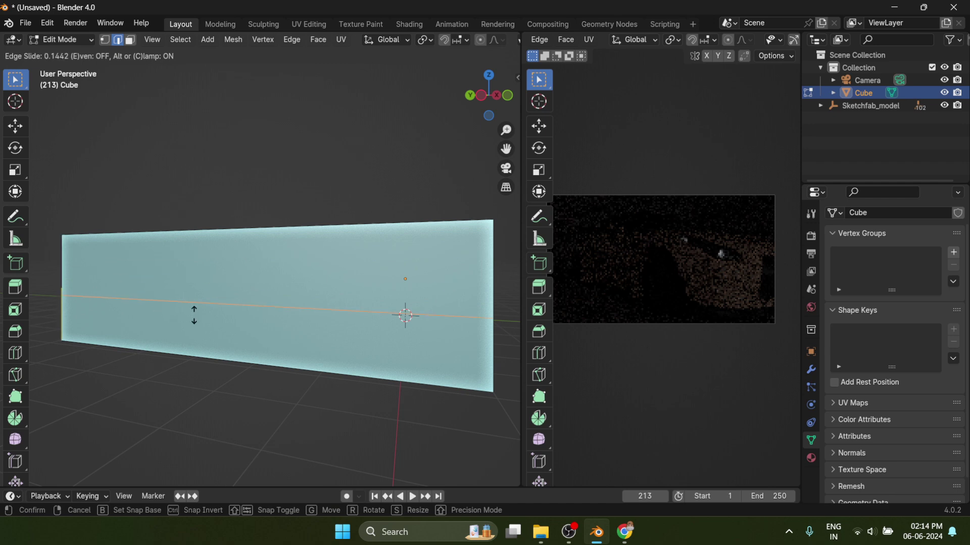
left_click(189, 280)
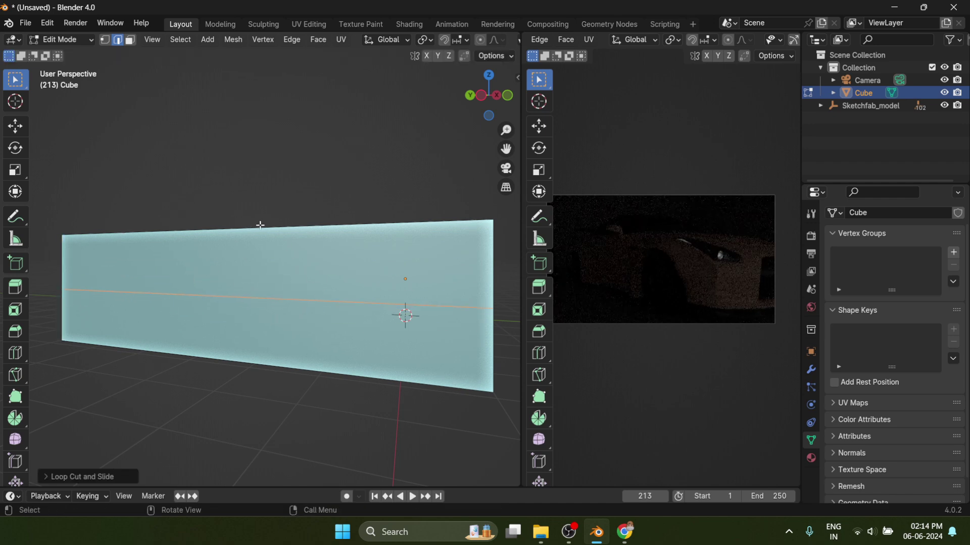
- Add three closely spaced vertical loop cuts across the side wall to mark the window's width and centre
left_click(257, 268)
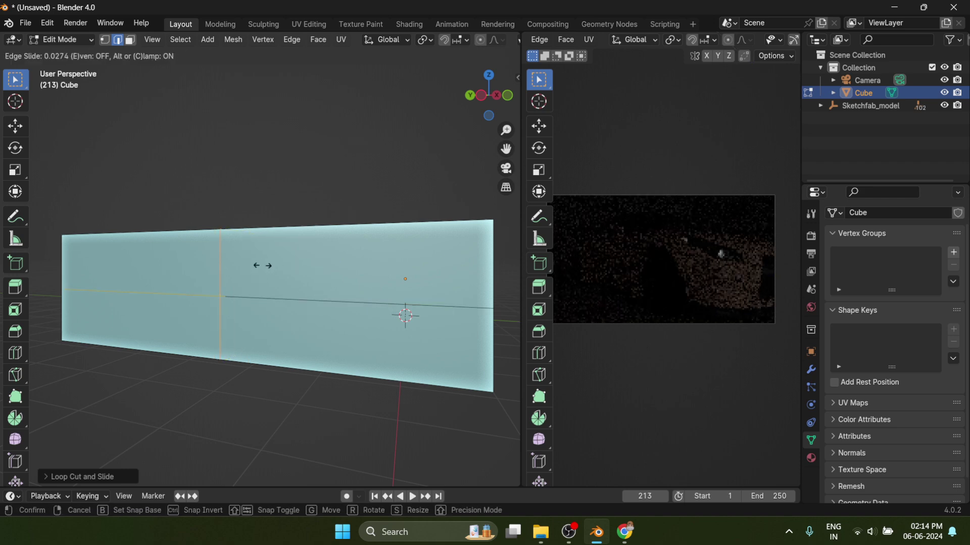
left_click(288, 271)
left_click(295, 272)
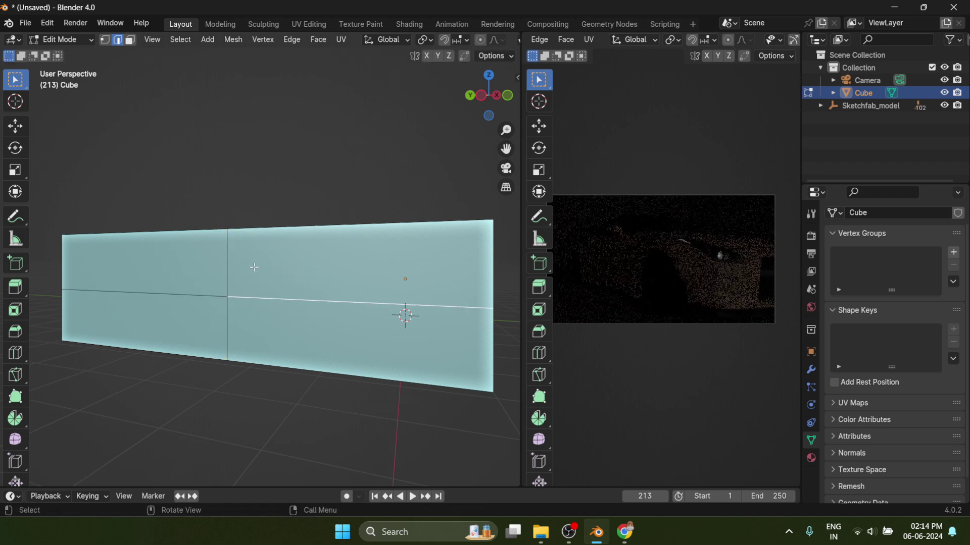
left_click(259, 268)
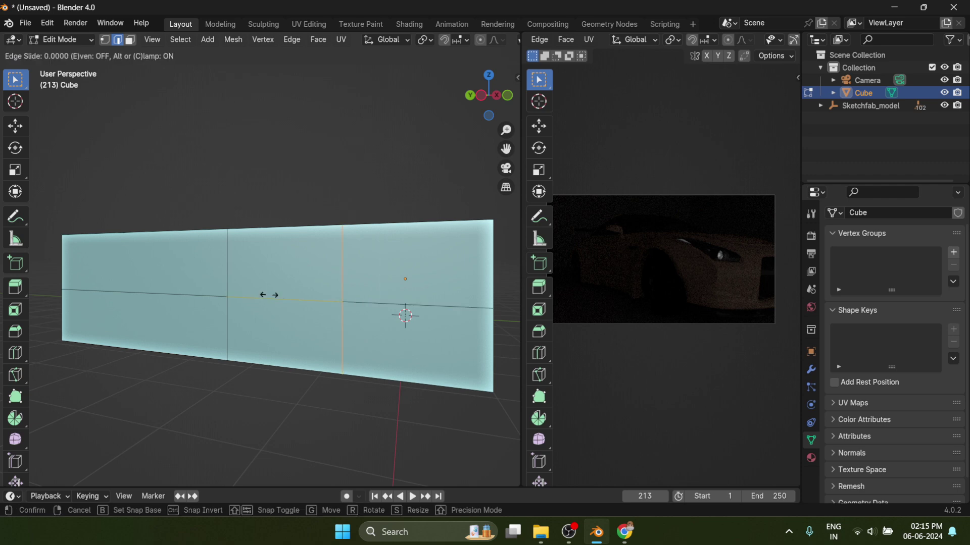
left_click(158, 273)
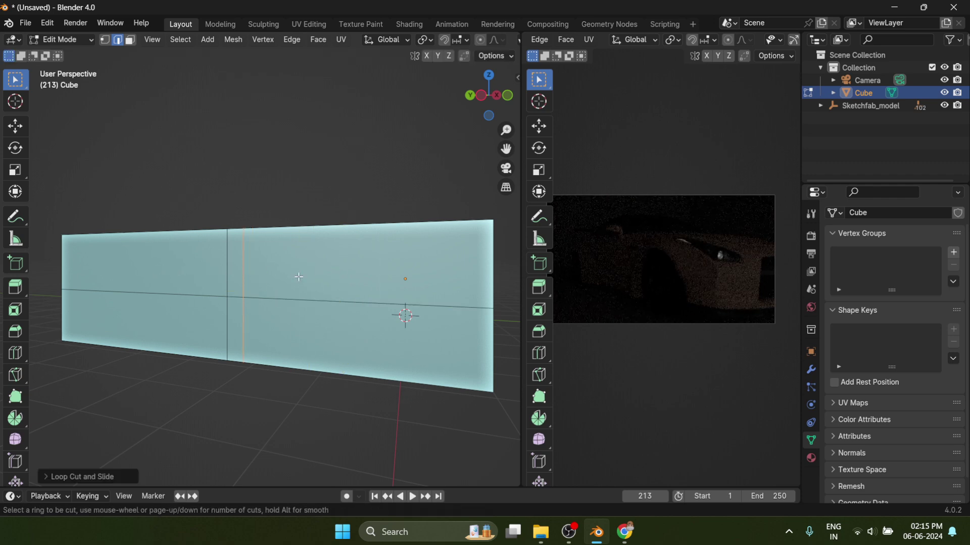
left_click(312, 287)
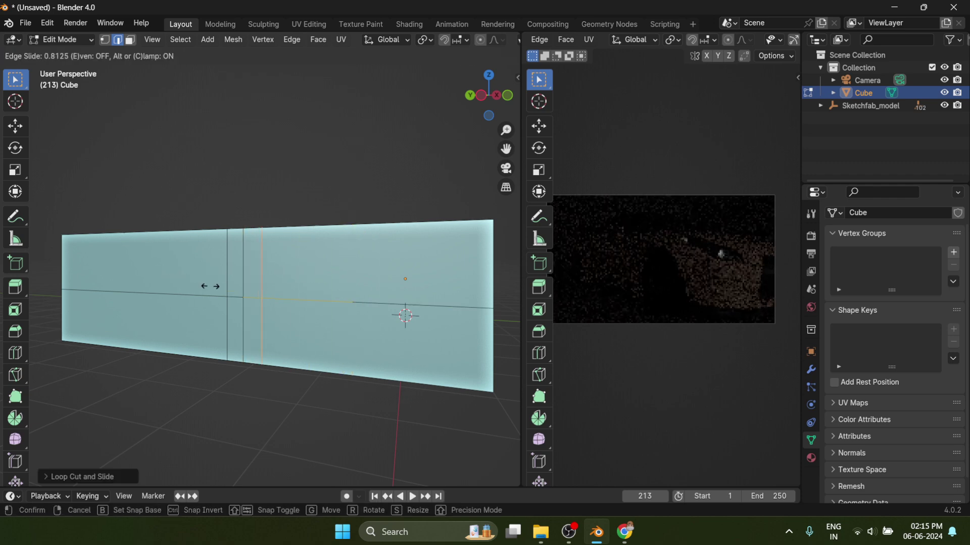
left_click(170, 268)
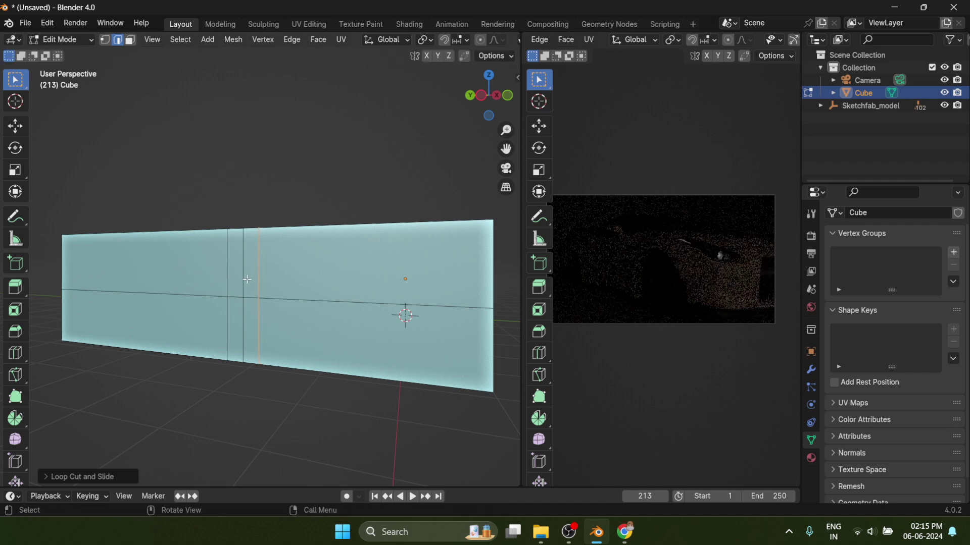
- Add two more horizontal loop cuts above the first one to mark the window's middle and upper edge
scroll(323, 315, "up", 4)
key("ctrl+r")
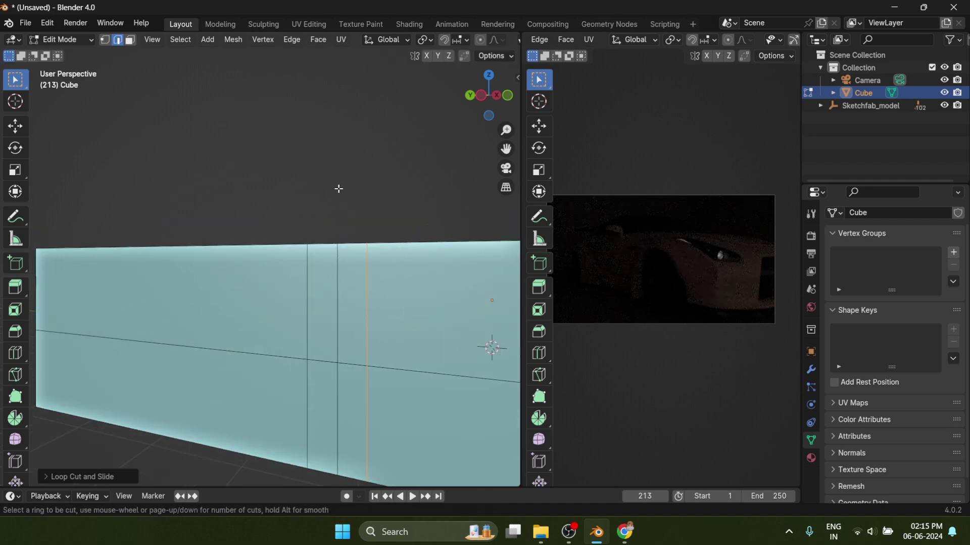
left_click(334, 306)
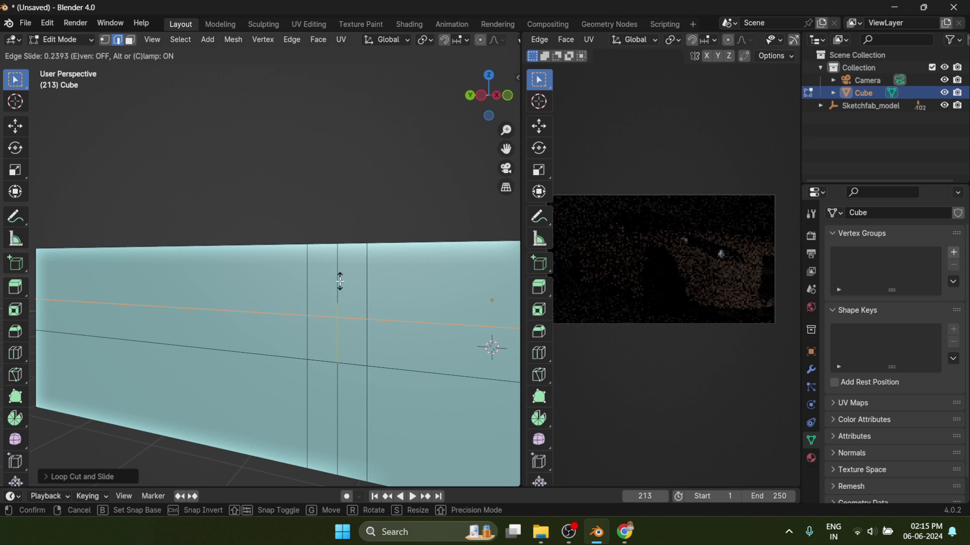
scroll(340, 281, "up", 1)
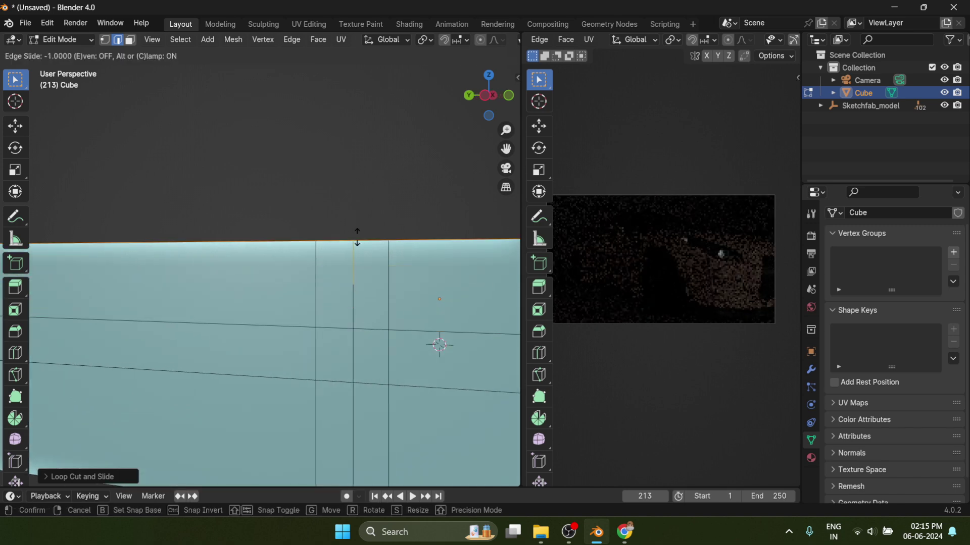
left_click(358, 284)
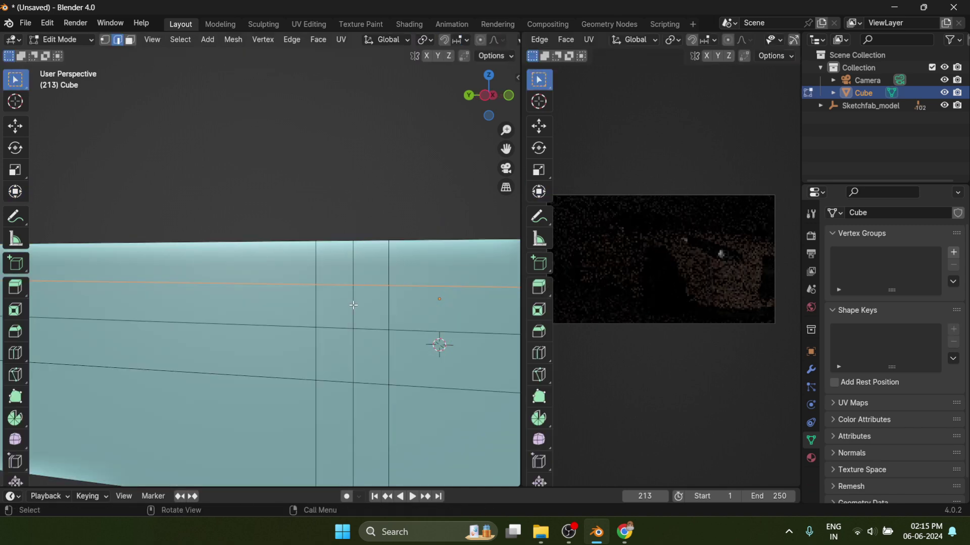
- Select the four window faces on the side wall and bevel their edges about 0.011 m wide with 6 segments
left_click(130, 40)
left_click(335, 306)
left_click(372, 307, "shift")
left_click(334, 355, "shift")
left_click(369, 367, "shift")
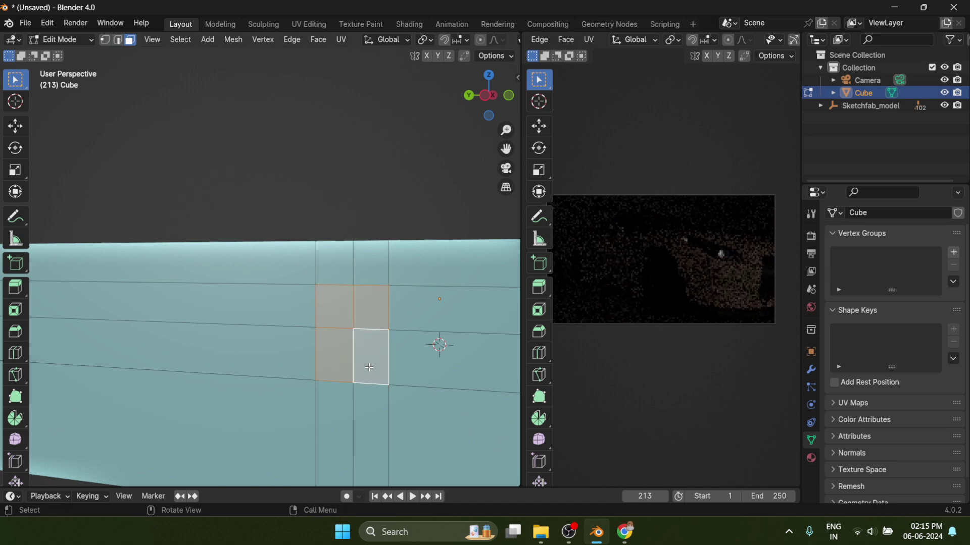
key("ctrl+b")
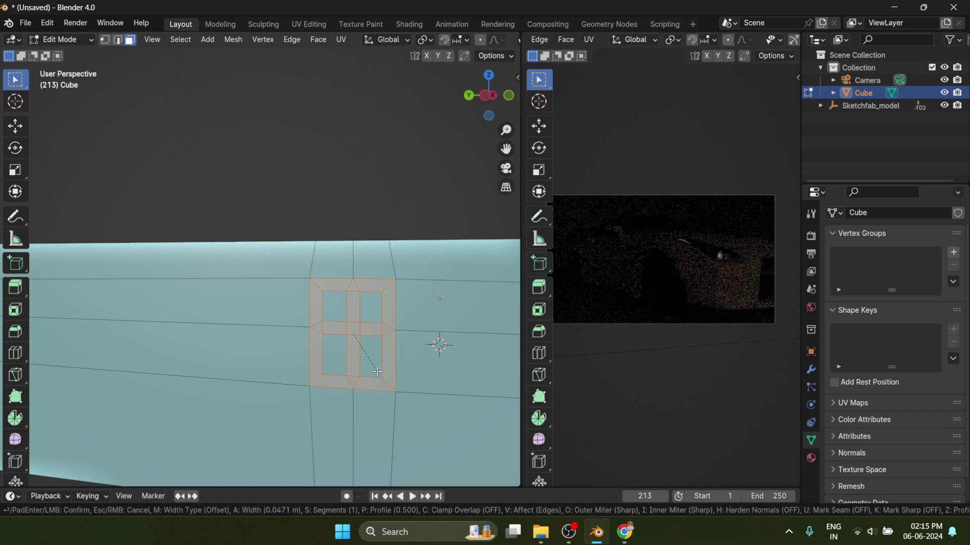
scroll(374, 370, "up", 5)
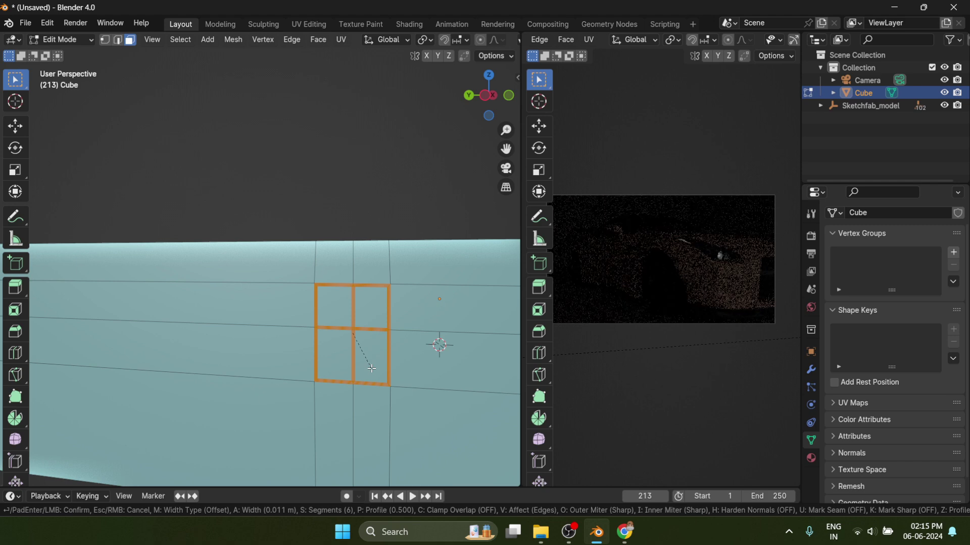
left_click(372, 369)
- Delete the pane faces inside the bevelled frame to open the window in the wall
left_click(371, 307)
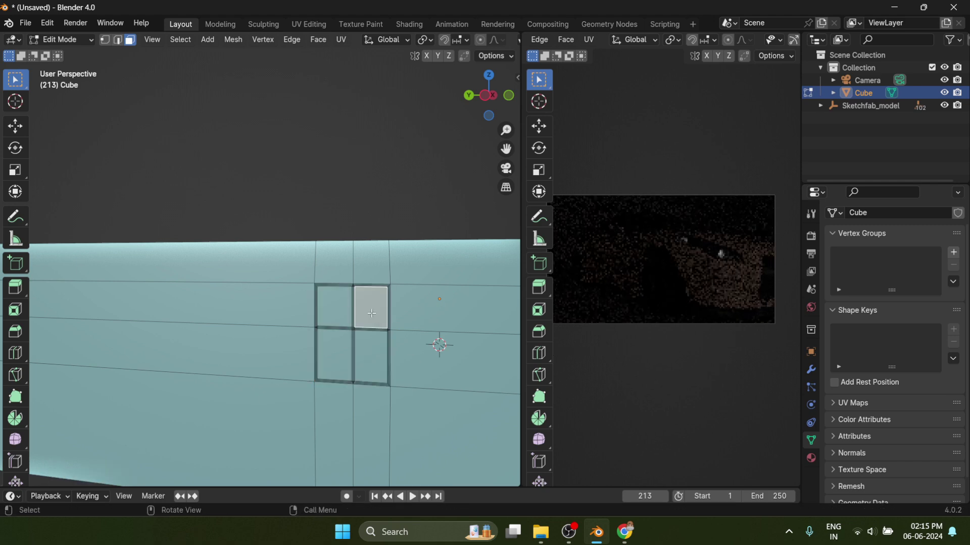
left_click(339, 311, "shift")
key("x")
left_click(365, 358)
- Inspect the window opening up close, from outside and from the room's open side
scroll(379, 361, "up", 4)
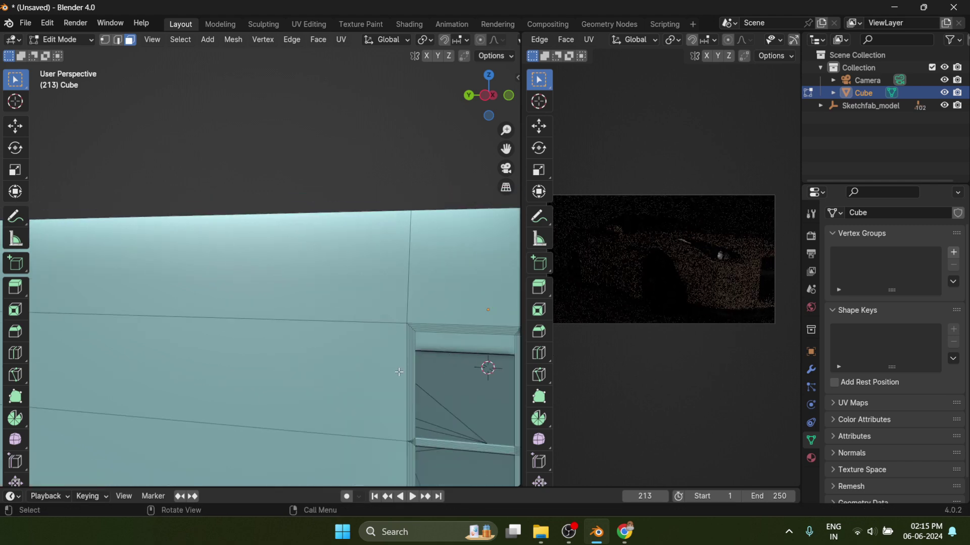
scroll(399, 372, "down", 3)
middle_click_drag(507, 370, 493, 368)
scroll(463, 353, "down", 2)
middle_click_drag(354, 344, 299, 373)
scroll(316, 349, "down", 3)
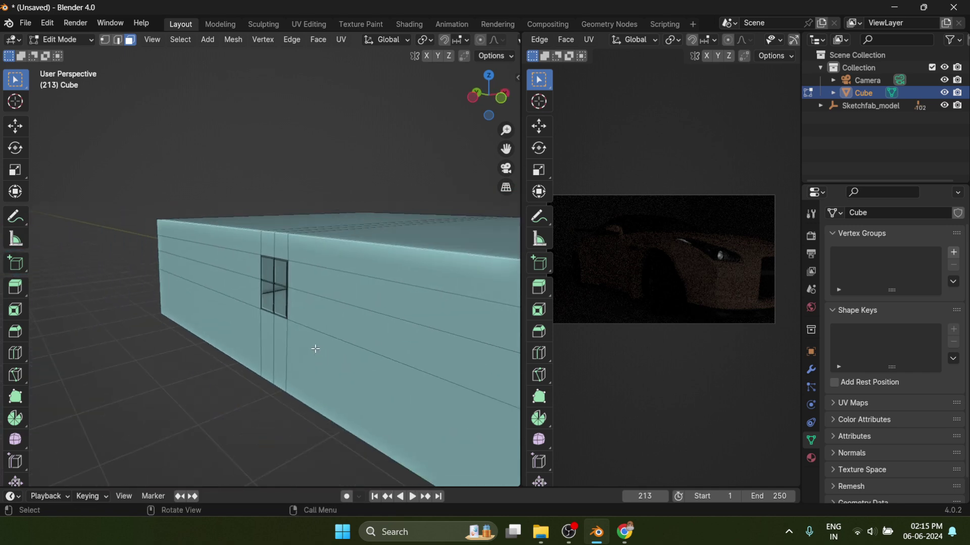
scroll(313, 343, "down", 2)
key("Caps_Lock")
middle_click_drag(333, 305, 273, 291)
middle_click_drag(404, 303, 303, 306, "shift")
- Use a Nishita Sky Texture as the colour of the world background
left_click(811, 307)
left_click(885, 308)
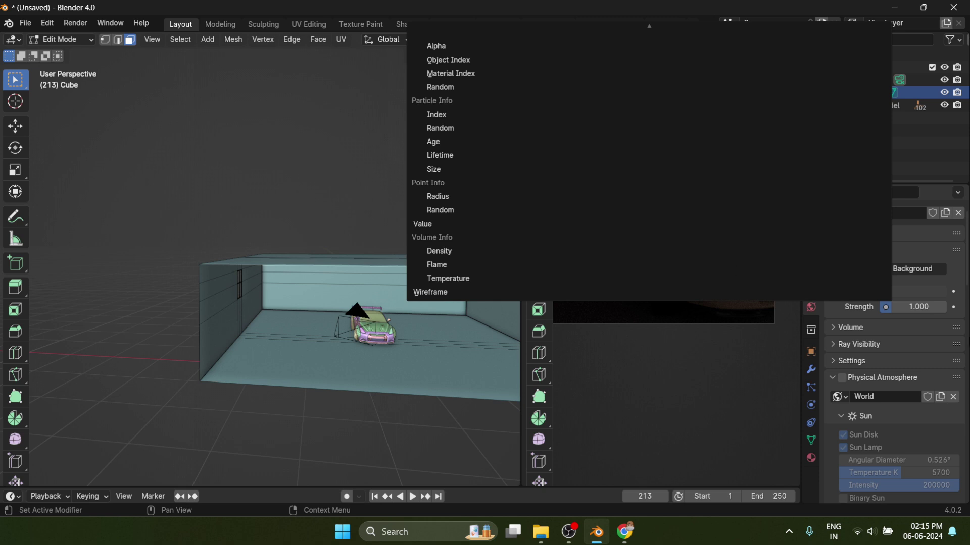
scroll(931, 329, "down", 9)
scroll(857, 301, "up", 10)
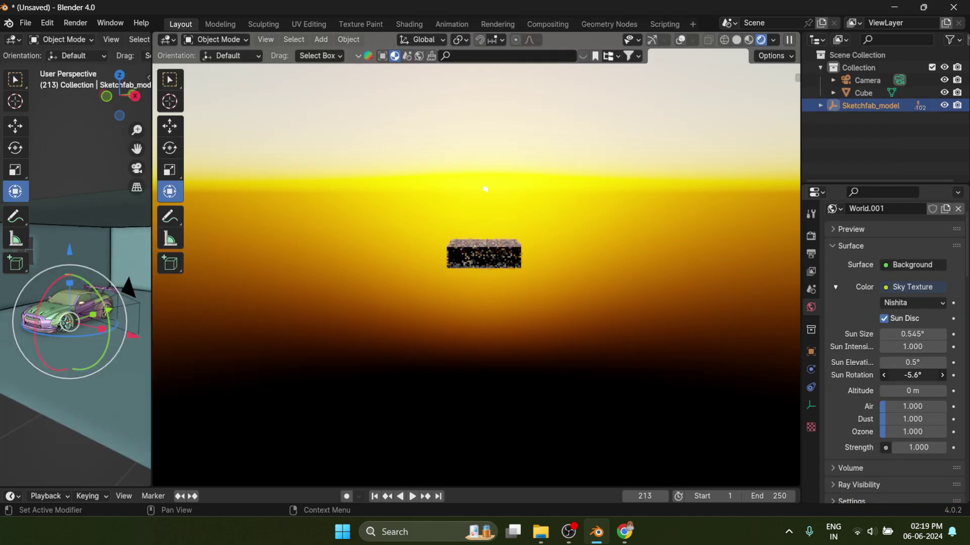
- Set the sky's sun rotation to -49.2° and the world background strength to 4.7
left_click_drag(912, 376, 890, 375)
scroll(476, 266, "up", 10)
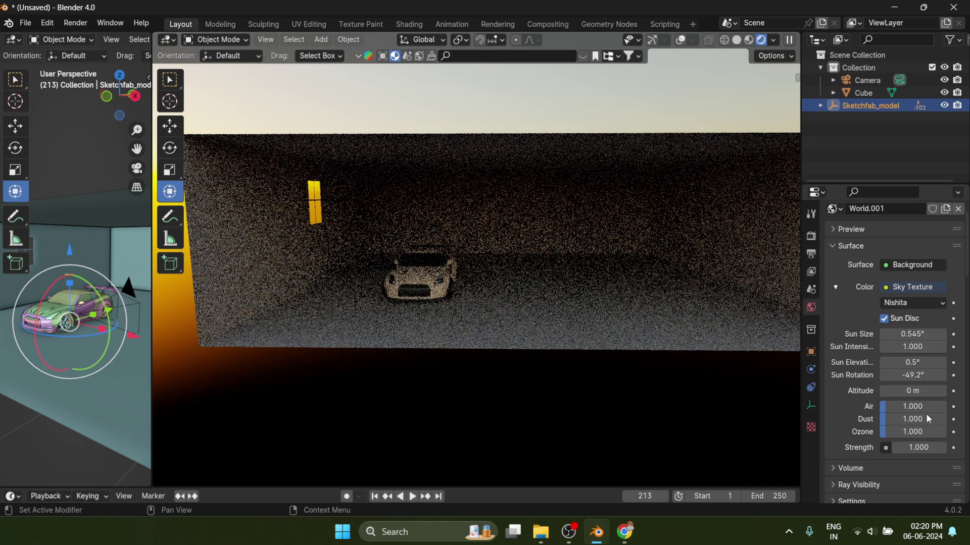
left_click_drag(918, 448, 934, 447)
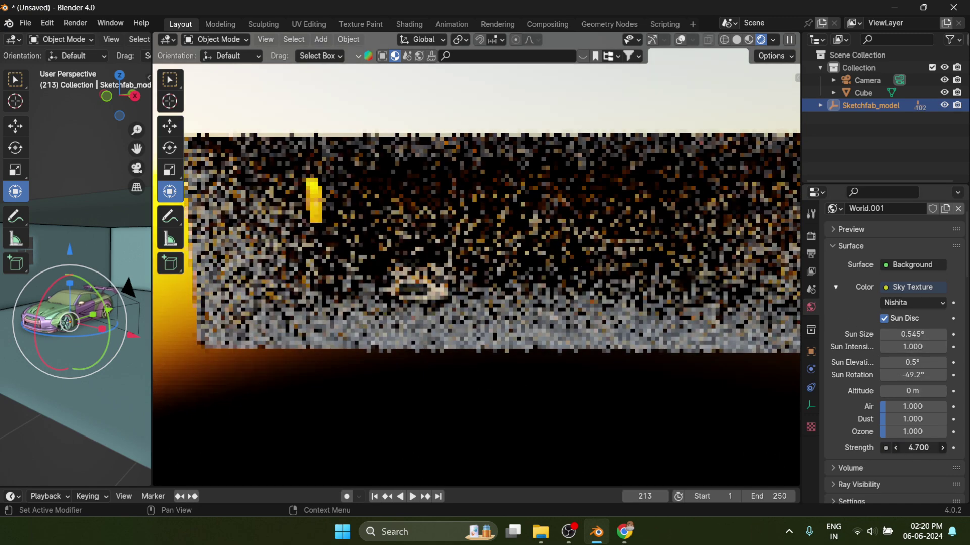
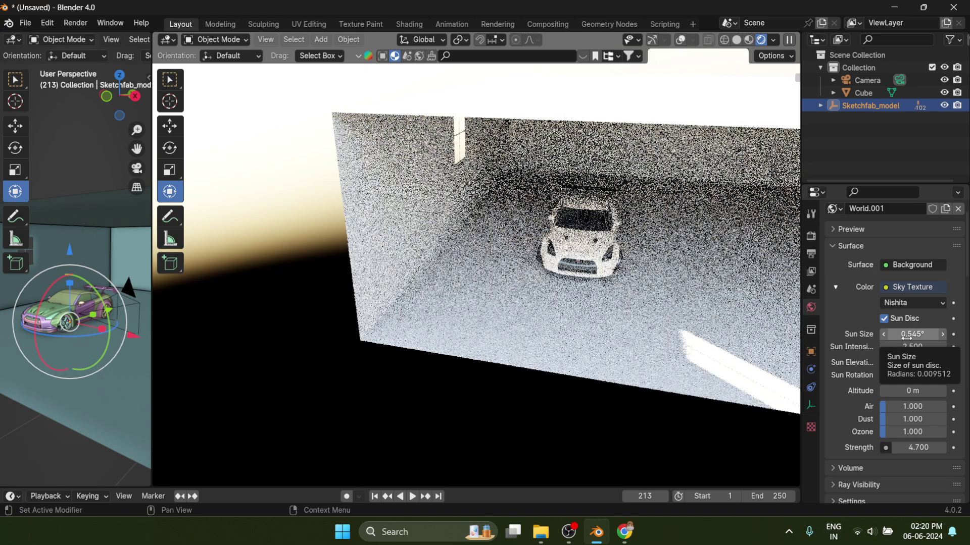
- Set the sky's sun elevation to 25.1° and its air density to 2.866
mouse_move(908, 363)
left_mouse_down()
mouse_move(891, 363)
mouse_move(919, 362)
left_mouse_up()
left_click(604, 472)
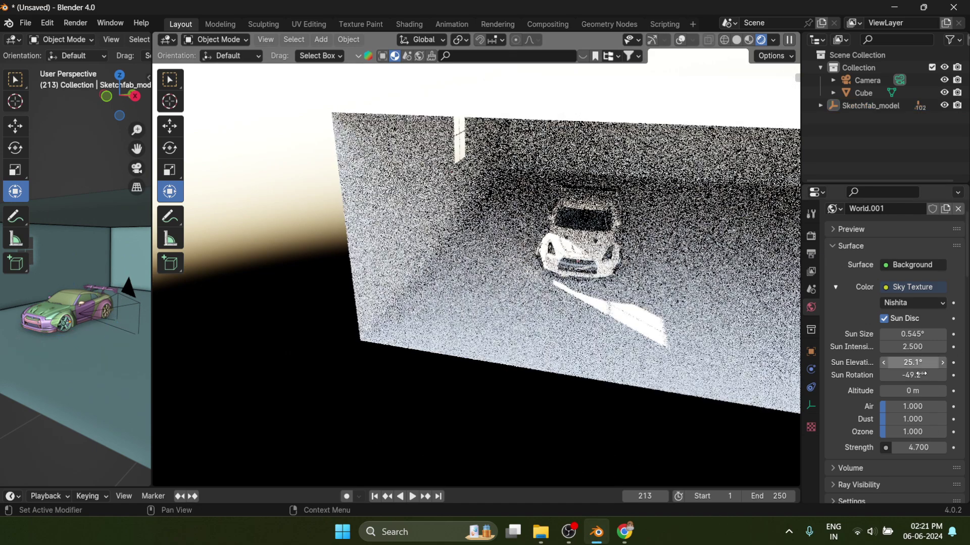
left_click_drag(902, 409, 928, 409)
- Widen the solid-shaded viewport beside the rendered one and switch both viewports to the camera view
scroll(634, 265, "up", 3)
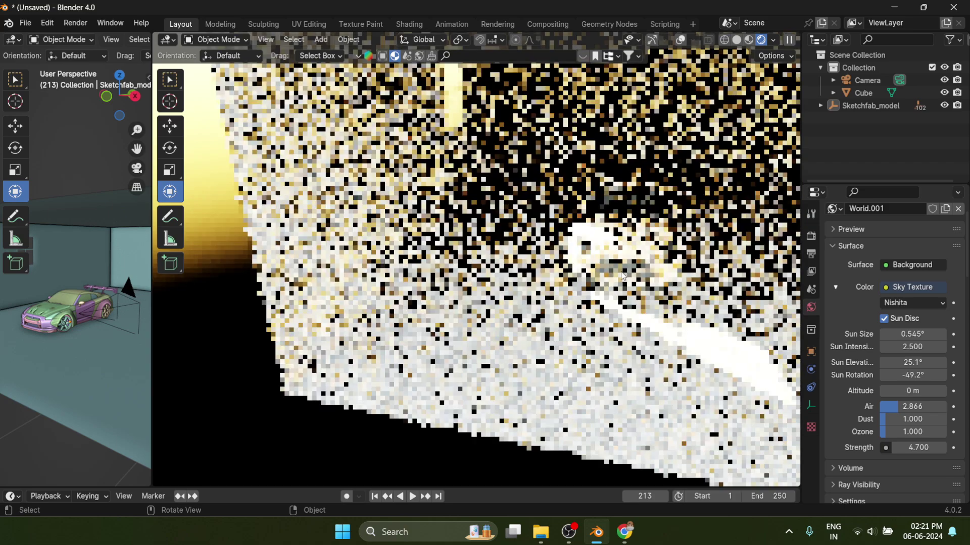
middle_click_drag(525, 268, 402, 269, "shift")
scroll(401, 269, "up", 2)
middle_click_drag(228, 298, 216, 280)
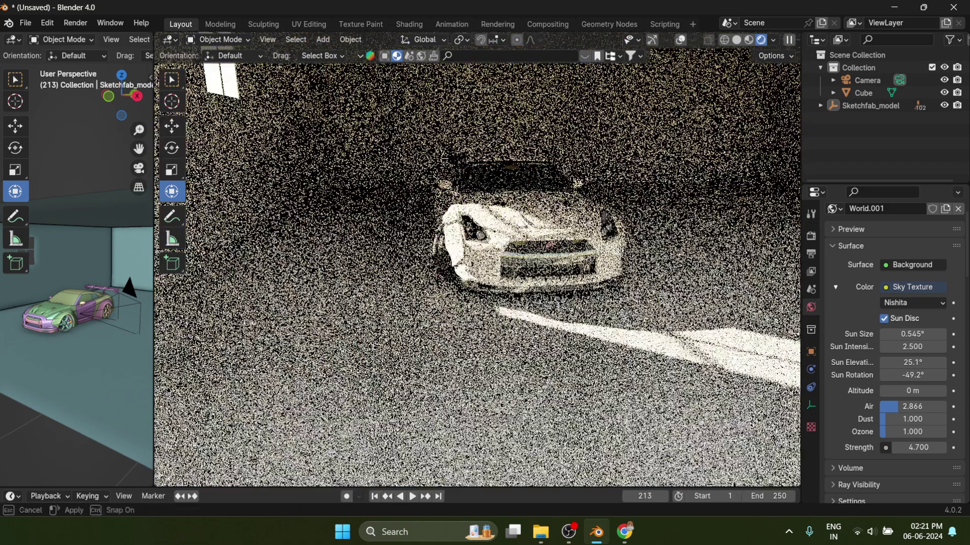
left_click_drag(153, 334, 470, 336)
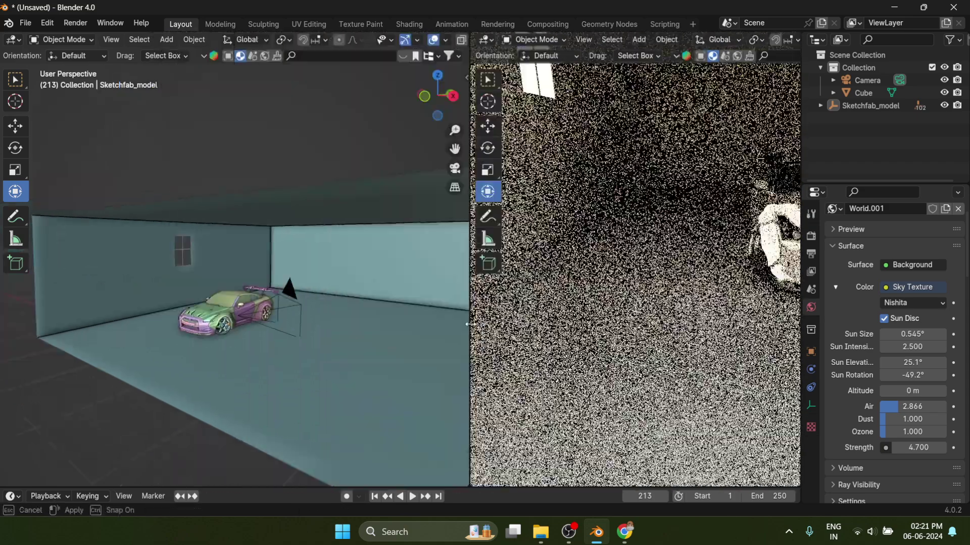
middle_click_drag(191, 346, 288, 474)
middle_click_drag(288, 454, 281, 375, "shift")
scroll(281, 375, "up", 4)
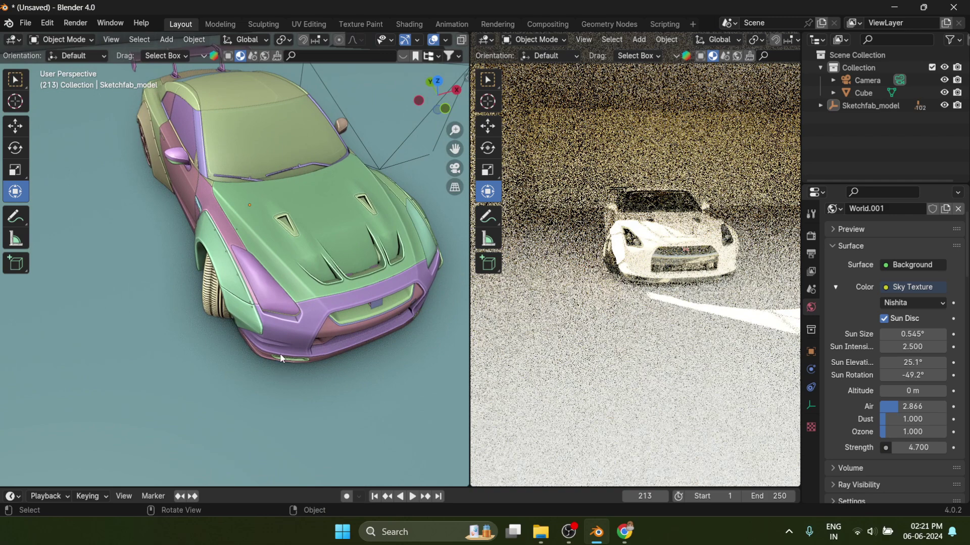
key("KP_0")
key("KP_0")
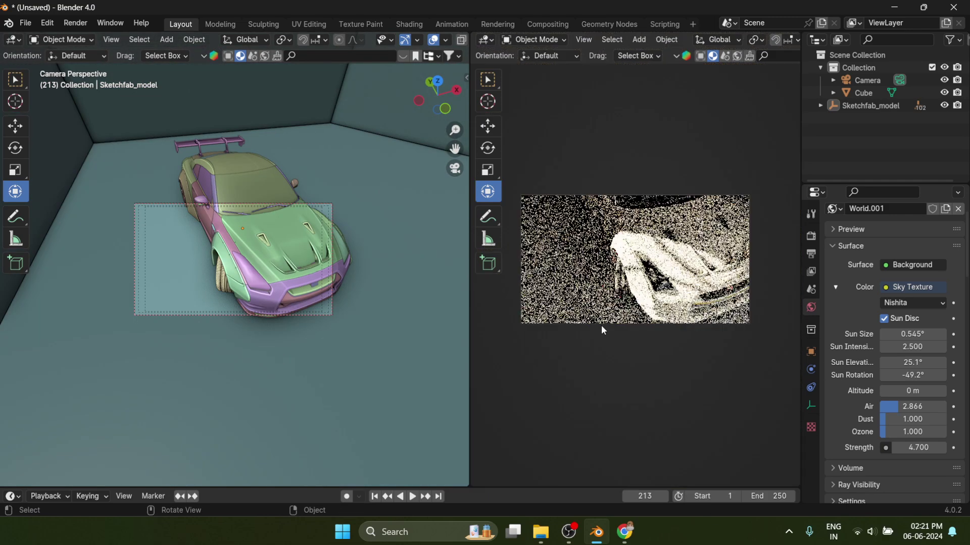
- Set the world background strength to 1.2 and move the camera to bring the car's front into frame
left_click_drag(918, 447, 862, 448)
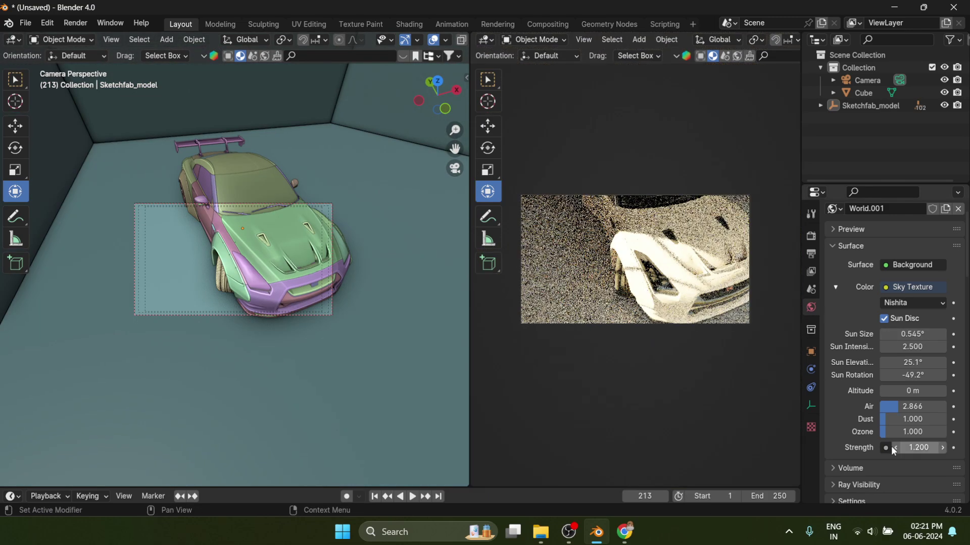
left_click(332, 214)
key("g")
left_click(394, 245)
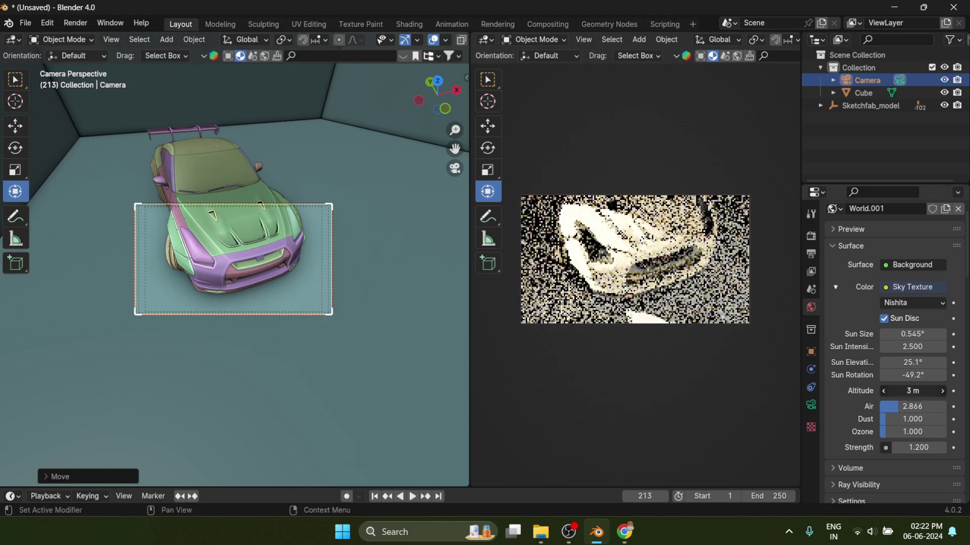
- Set the sky's air to 5.478, dust to 0, ozone to 0.672, sun size to 3.34° and the background strength to 1.0
left_click_drag(899, 407, 884, 431)
left_click_drag(894, 419, 880, 419)
left_click_drag(912, 335, 928, 334)
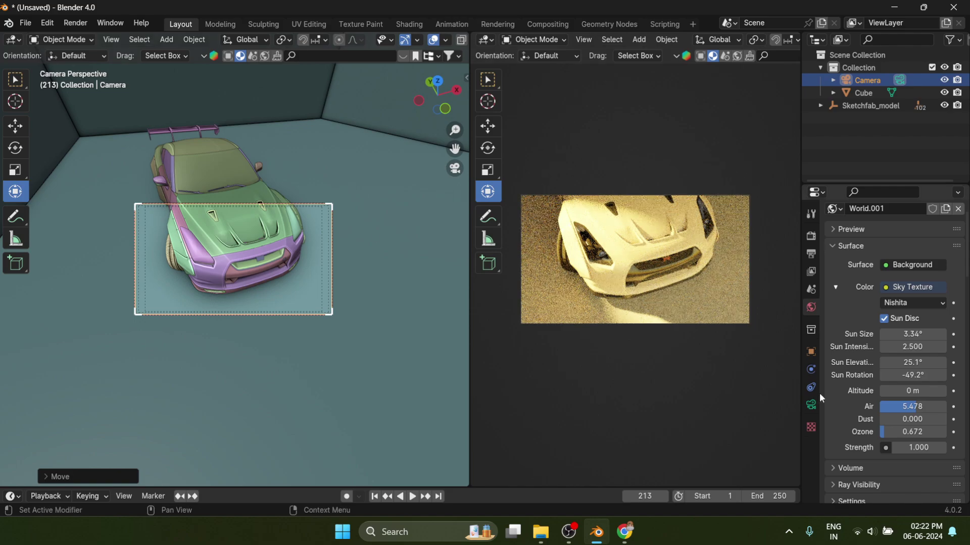
- Render a still image of the car's front and return to the scene window
left_click(812, 405)
left_click(76, 23)
left_click(95, 38)
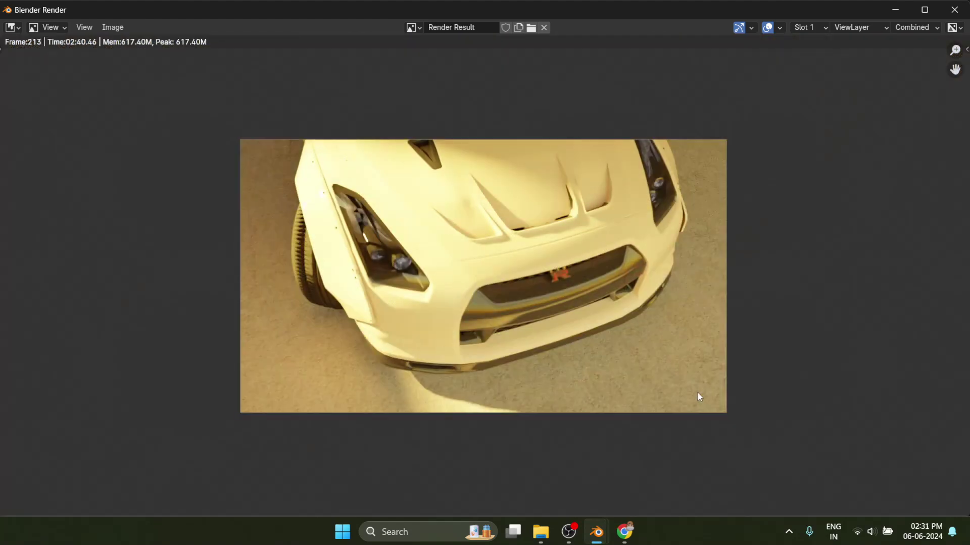
left_click(602, 529)
- Reposition the car model in the room and align the camera to a close view of its rear wing
middle_click_drag(204, 251, 279, 242)
middle_click_drag(137, 263, 156, 275)
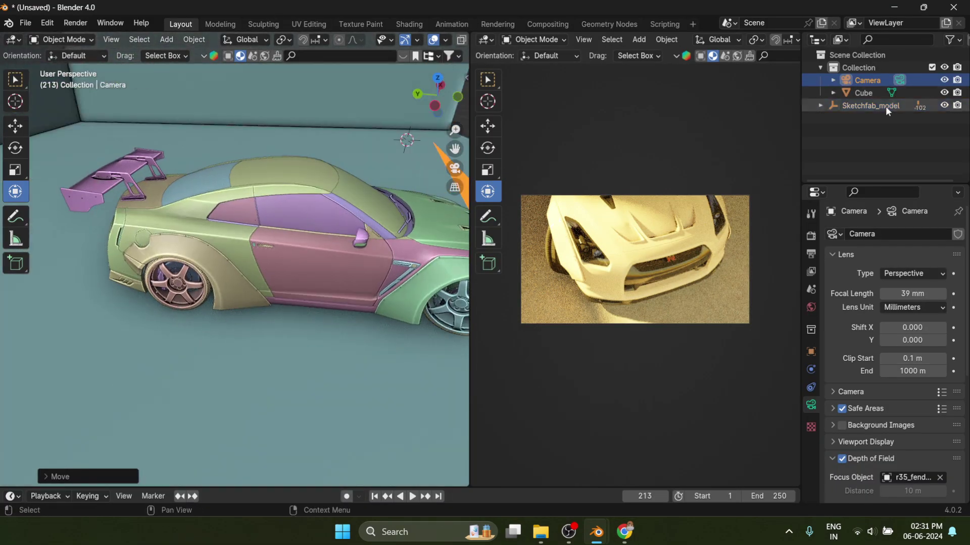
left_click(885, 106)
left_click_drag(212, 257, 436, 285)
middle_click_drag(283, 283, 429, 328)
middle_click_drag(361, 343, 249, 237, "ctrl")
key("ctrl+alt+KP_0")
- Set the output resolution to a portrait format of 1080 × 1920 px
left_click(811, 236)
left_click(811, 254)
double_click(908, 250)
type("1008")
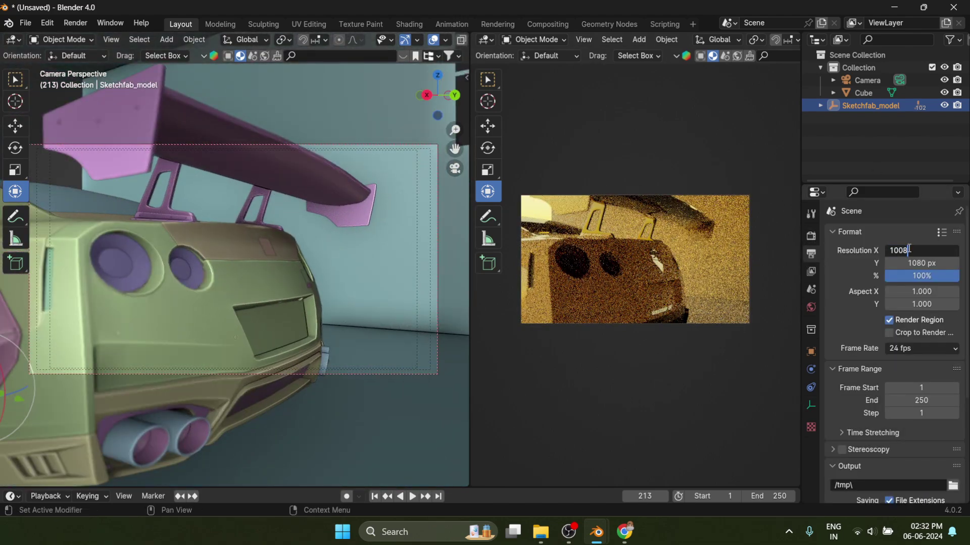
key("Tab")
type("1920")
key("Return")
- Move the car away from the camera along Y and rotate it about 14° around the vertical axis
scroll(323, 228, "down", 4)
middle_click_drag(303, 227, 391, 273)
left_click(879, 107)
key("g")
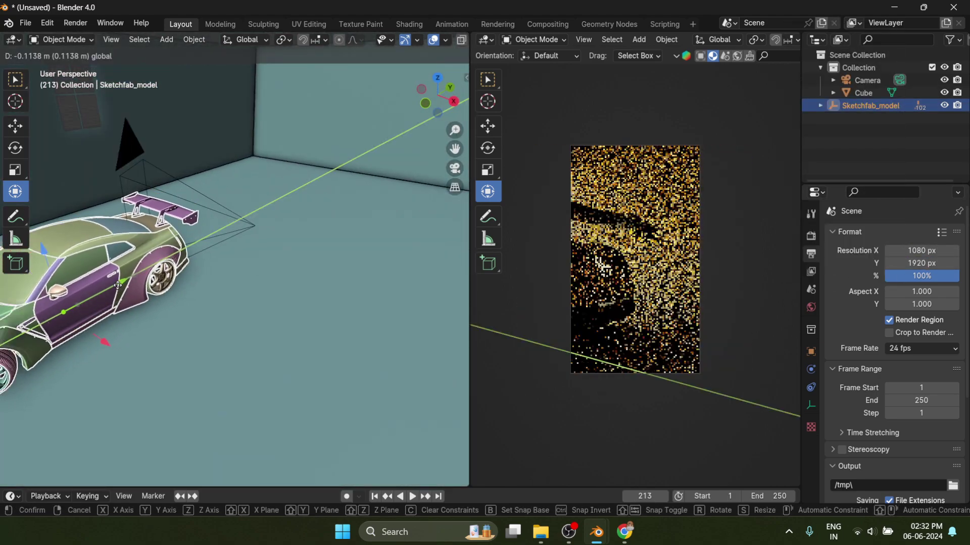
middle_click_drag(177, 293, 257, 212, "shift")
left_click_drag(253, 219, 203, 243)
key("r")
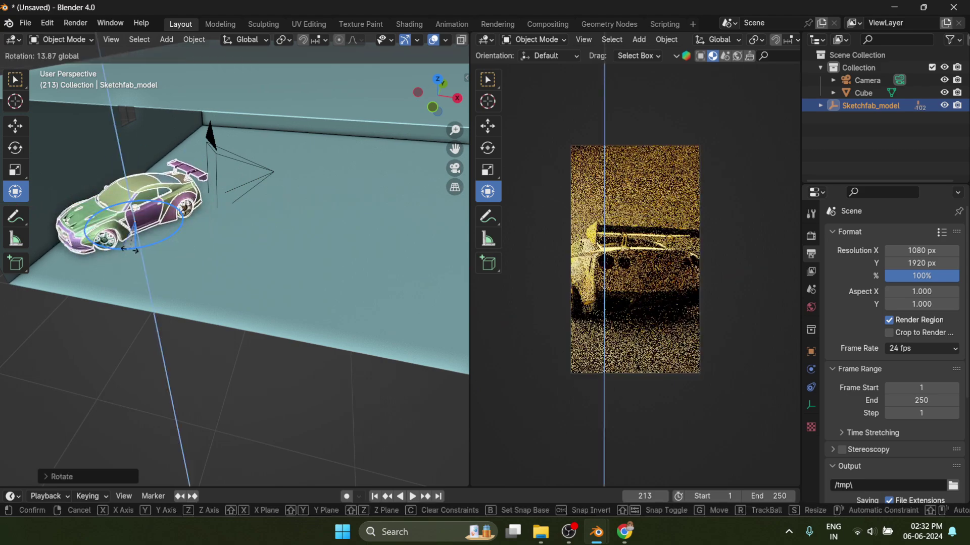
left_click(129, 245)
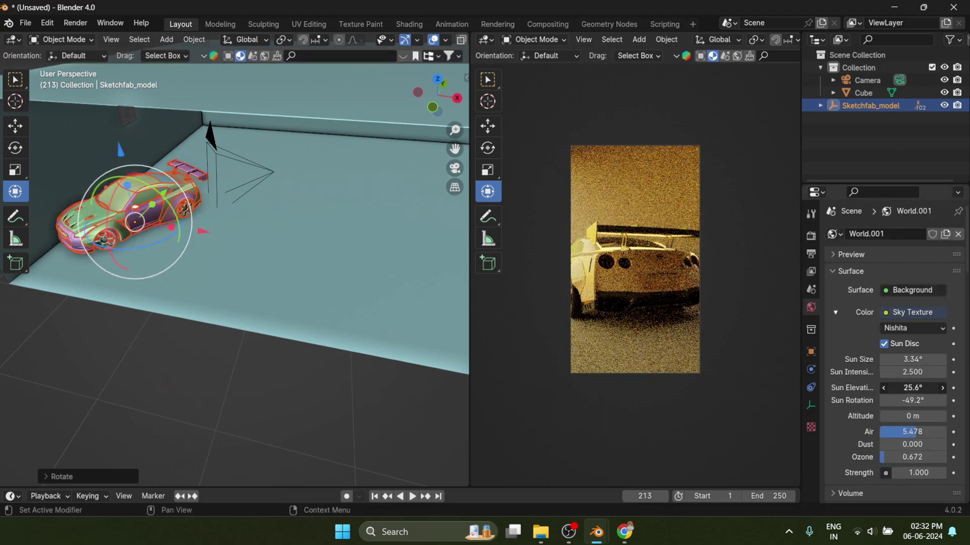
- Place a helmet model above the car's rear wing and scale it up
scroll(234, 270, "up", 6)
key("shift+d")
key("x")
left_click(291, 250)
key("g")
key("z")
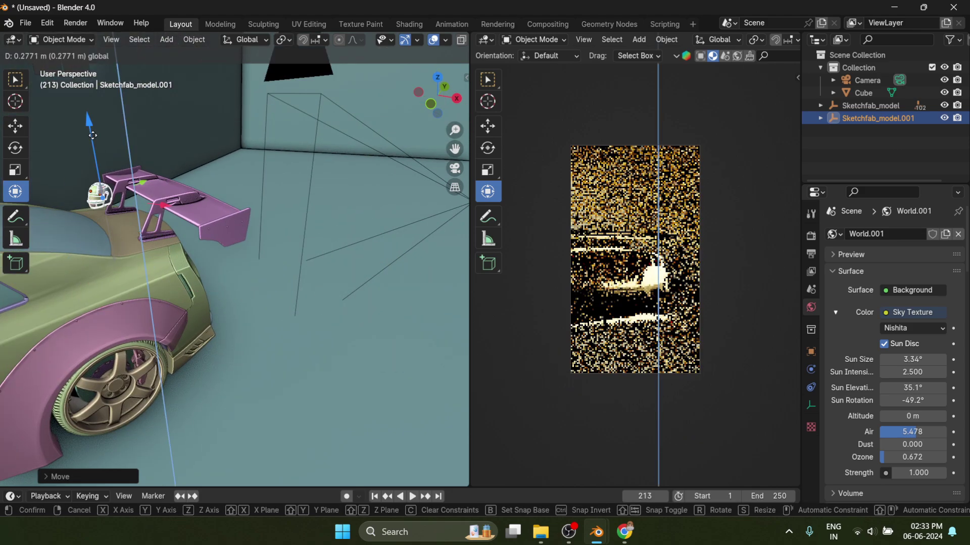
left_click(293, 187)
key("s")
left_click(247, 222)
middle_click_drag(247, 222, 207, 219)
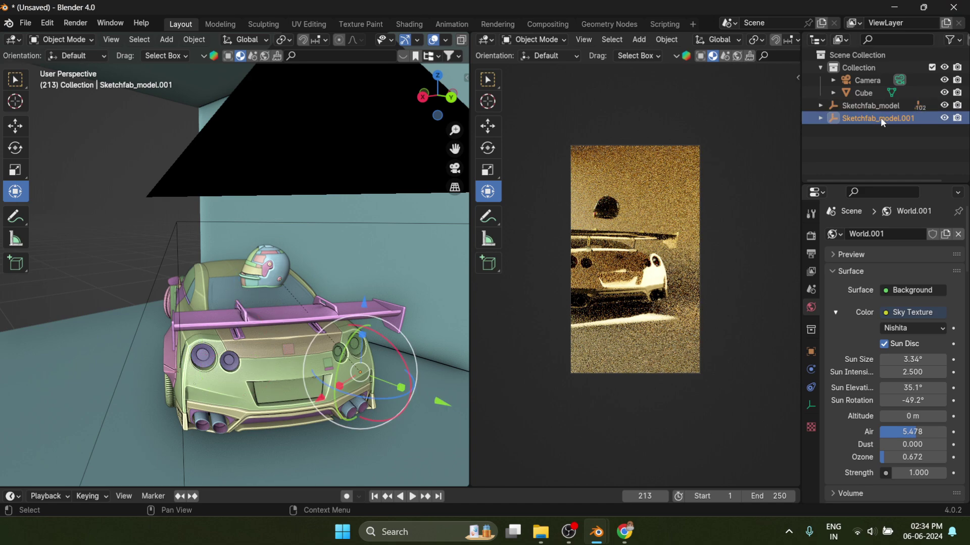
- Select the helmet with its whole hierarchy and move it along Z, X and Y to the middle of the rear wing
right_click(880, 117)
left_click(839, 119)
key("g")
key("z")
left_click(326, 324)
key("g")
key("x")
left_click(341, 321)
key("g")
key("y")
left_click(358, 327)
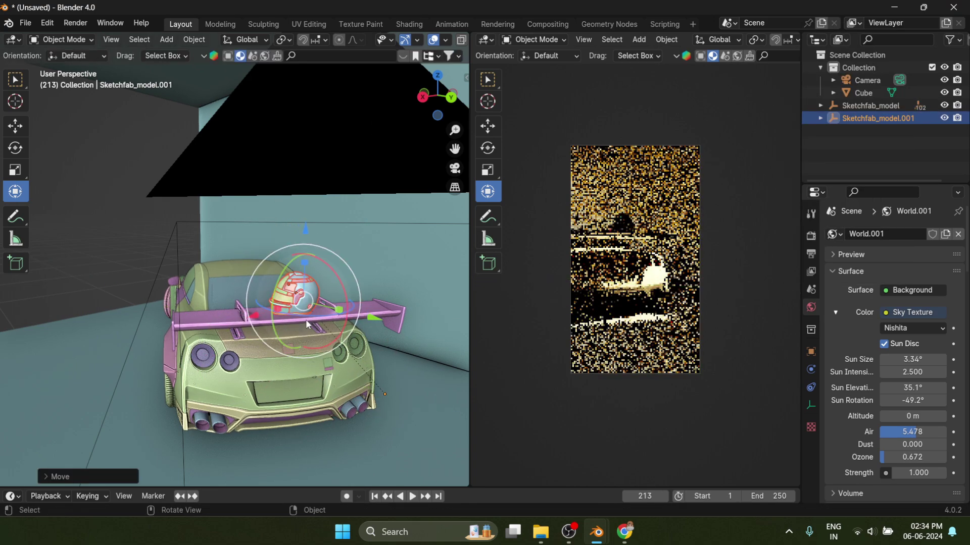
- Lower the helmet until it rests on the wing and set the sky's sun elevation to 30°
scroll(357, 328, "up", 4)
middle_click_drag(209, 254, 83, 264)
key("g")
key("z")
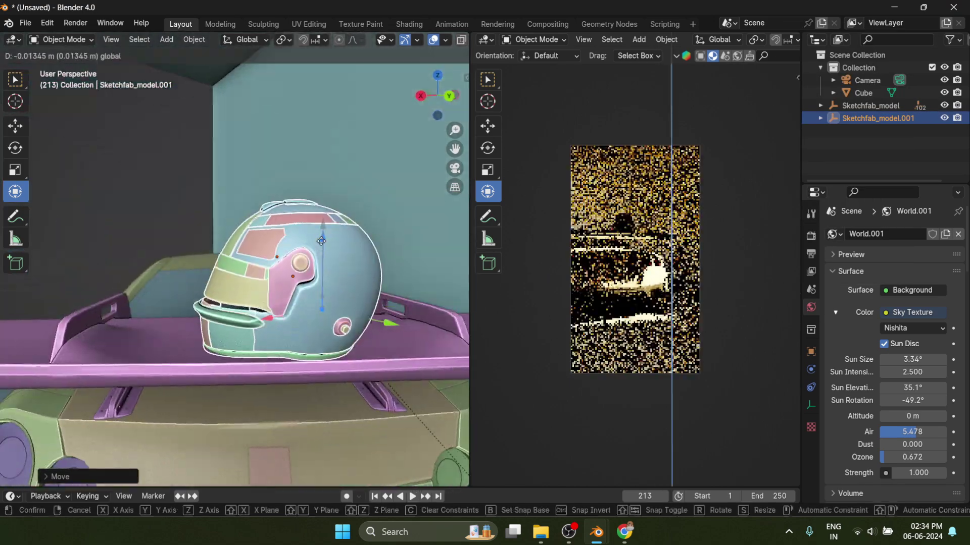
left_click(714, 221)
scroll(351, 219, "down", 5)
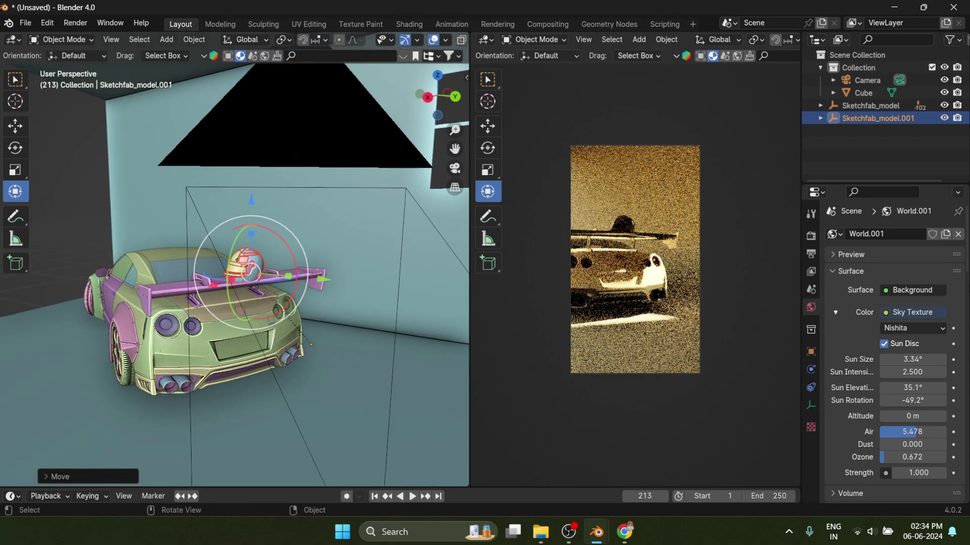
left_click_drag(913, 388, 891, 388)
- Shift the helmet sideways along the rear wing and rotate it to turn its visor more towards the camera
scroll(303, 293, "up", 4)
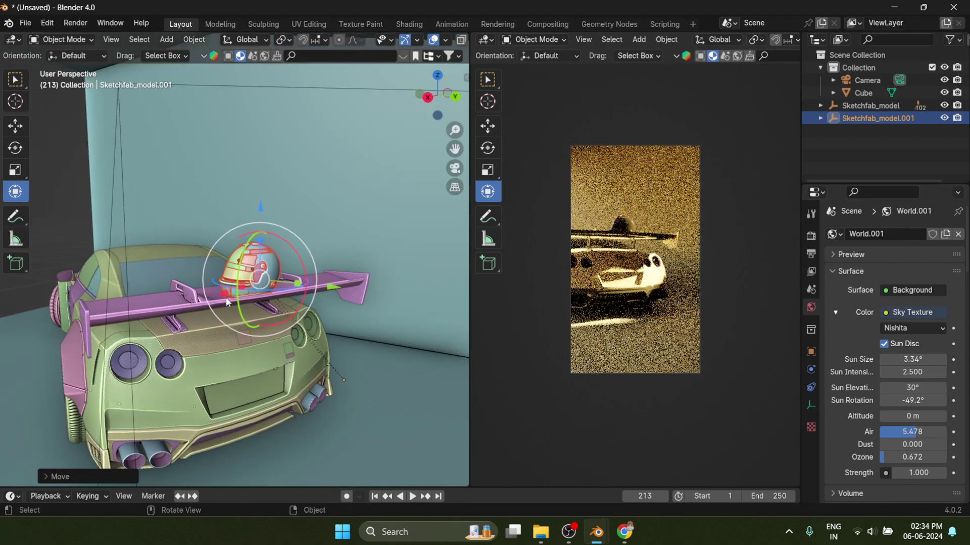
left_click_drag(298, 298, 323, 283)
left_click_drag(401, 302, 282, 295)
left_click_drag(258, 304, 259, 303)
left_click(252, 302)
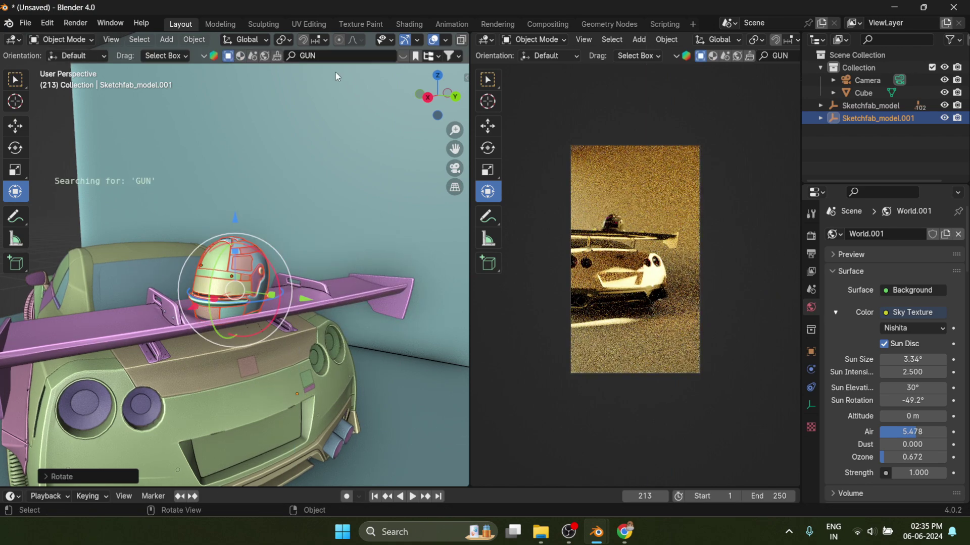
- Browse the asset library's results for GUN and close the results
left_click(374, 123)
left_click(363, 114)
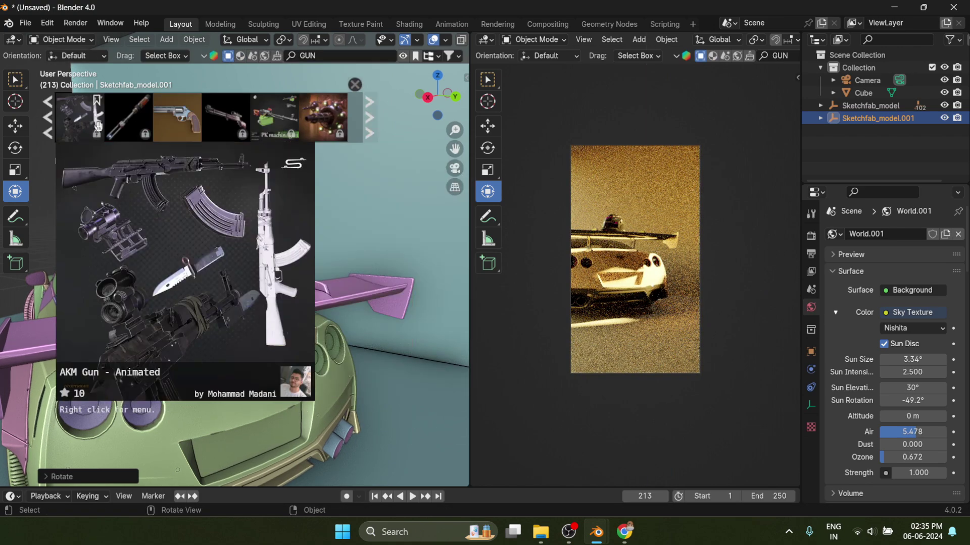
left_click(368, 117)
left_click(368, 118)
left_click(368, 117)
left_click(367, 124)
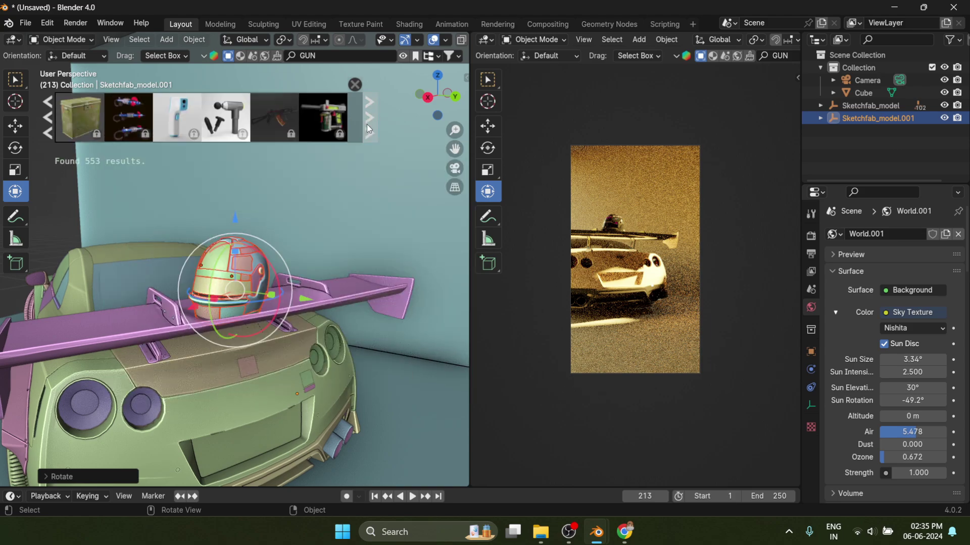
left_click(366, 124)
left_click(367, 124)
left_click(354, 83)
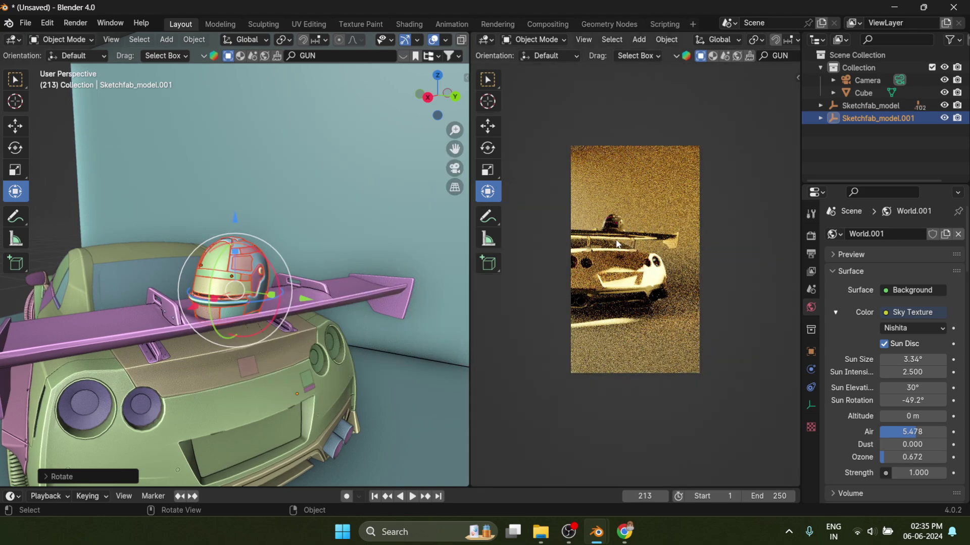
- Fine-tune the helmet's height on the rear wing and render the portrait rear view
scroll(635, 259, "up", 6)
scroll(251, 282, "up", 2)
left_click_drag(232, 234, 232, 228)
left_click(232, 256)
scroll(232, 256, "down", 4)
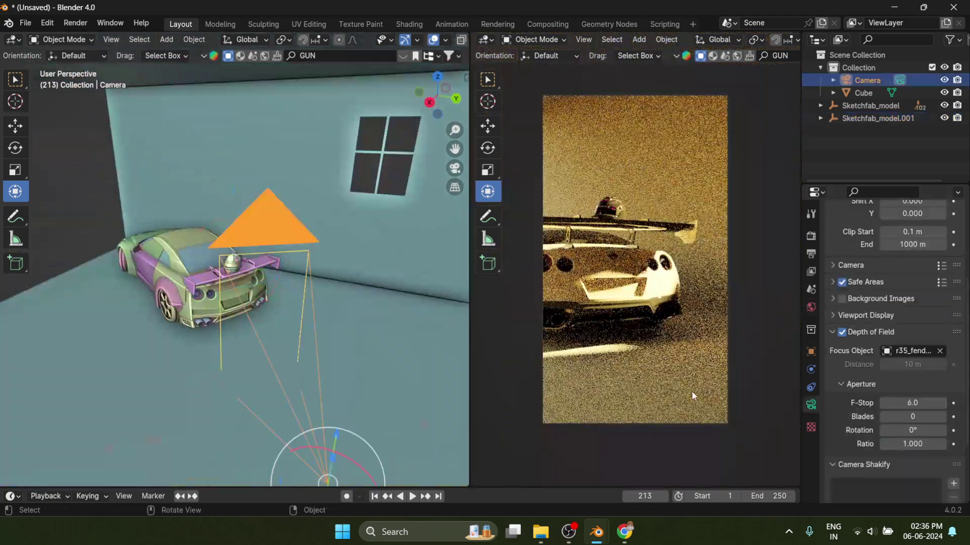
key("F12")
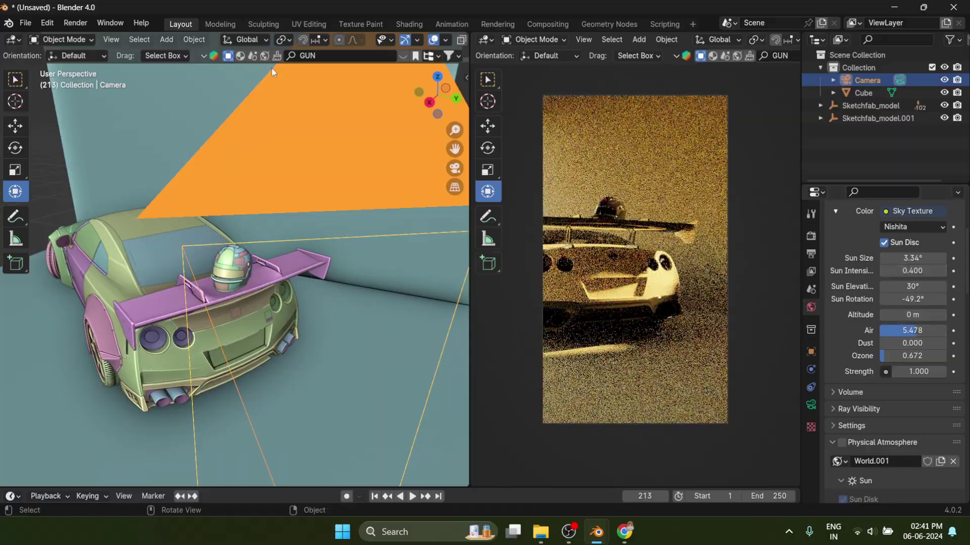
- Render the rear view again with the sky's sun intensity at 0.400 and save the render as an image
key("F12")
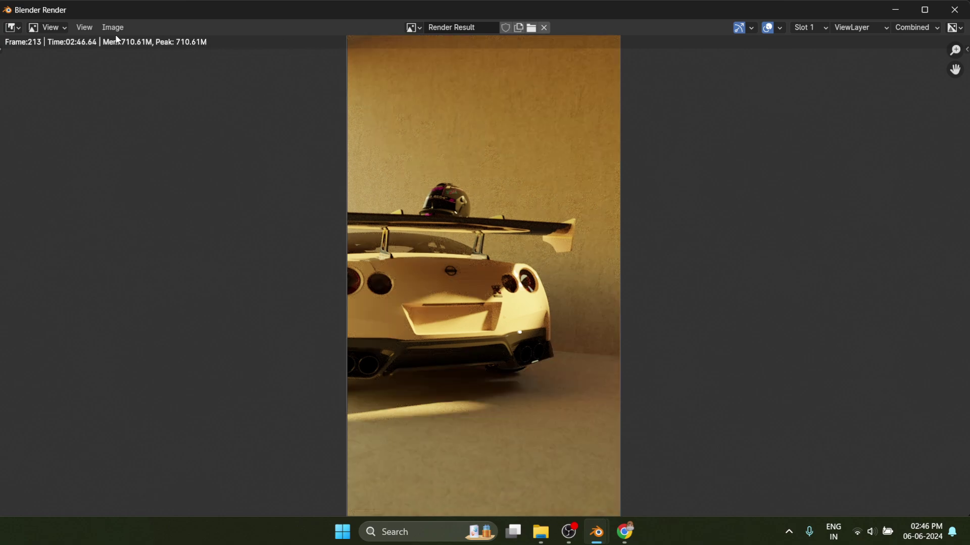
key("alt+s")
left_click(670, 407)
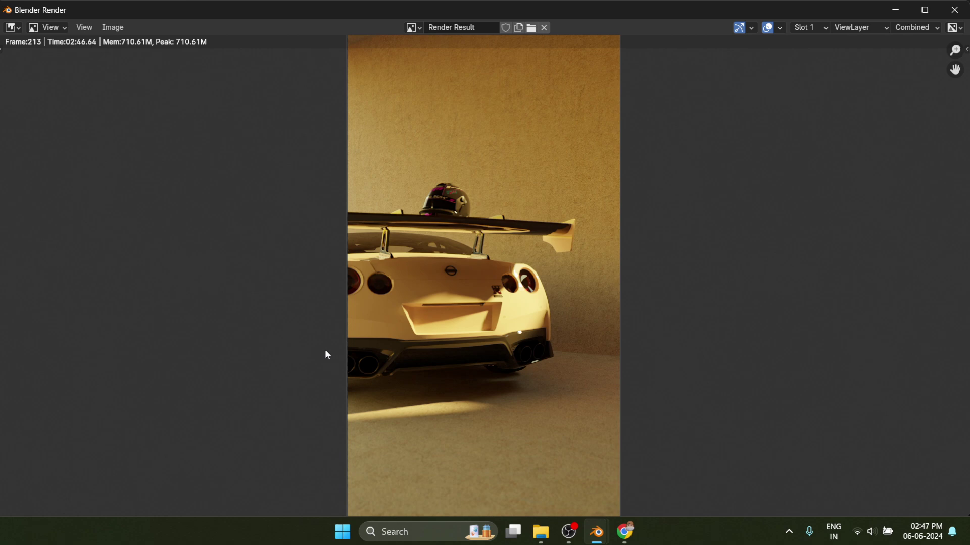